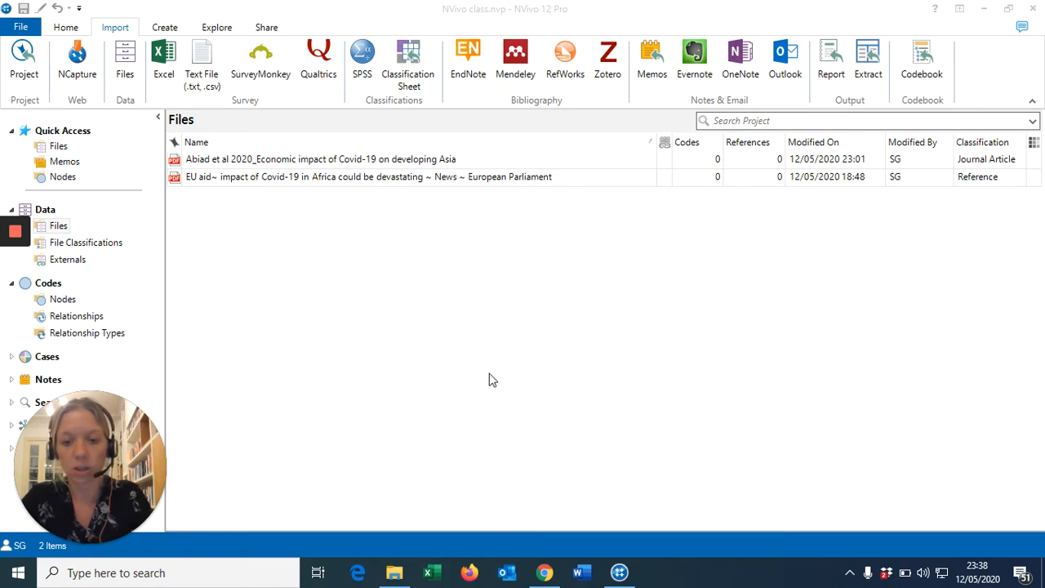
Review the six journal-article PDFs in the NVivo exercise folder, then minimize File Explorer
click(394, 575)
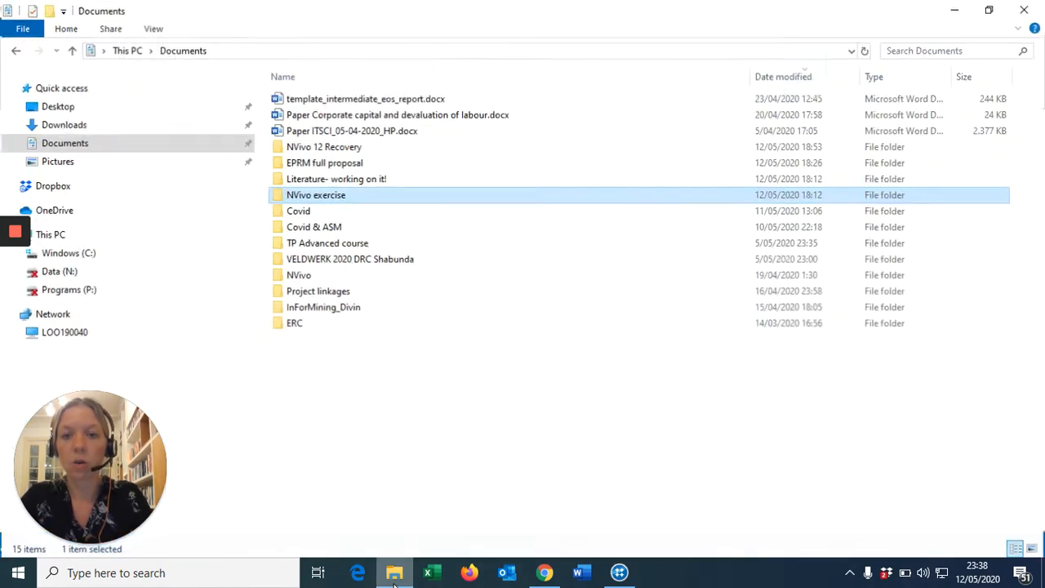
double_click(316, 196)
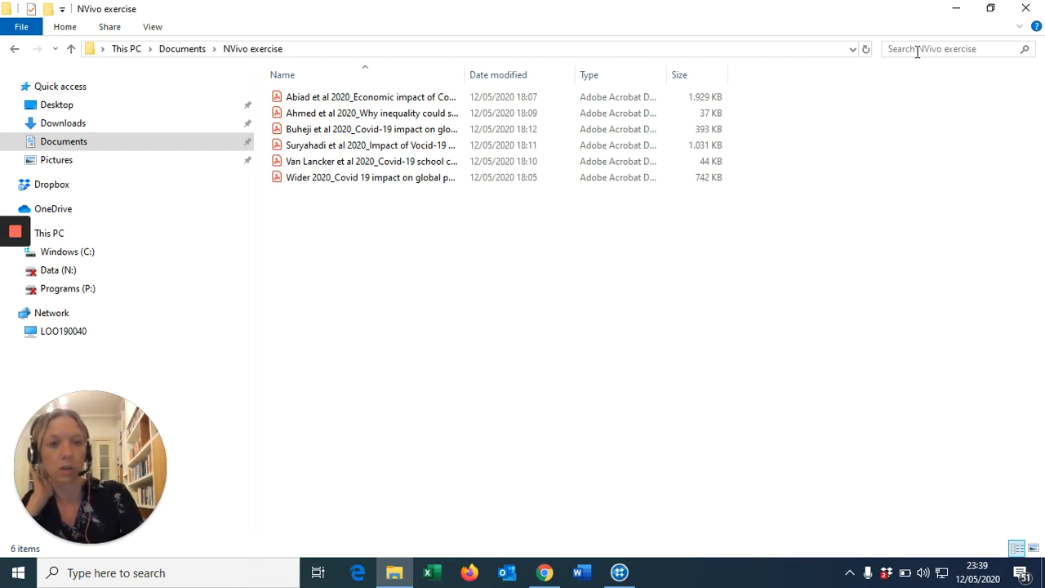
click(955, 10)
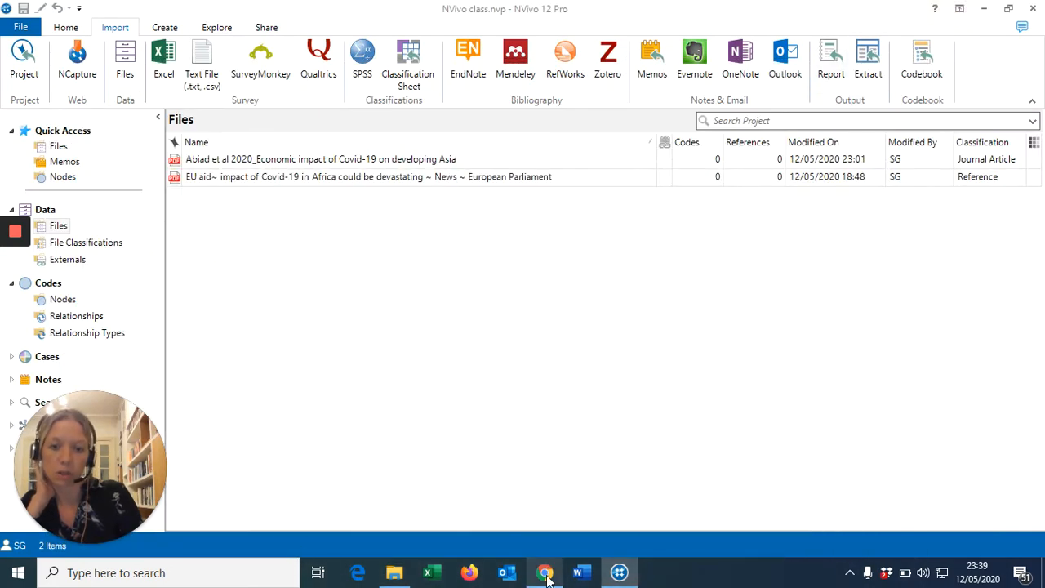
Bring Chrome forward and scroll through the covid + poverty search results
mouse_move(546, 576)
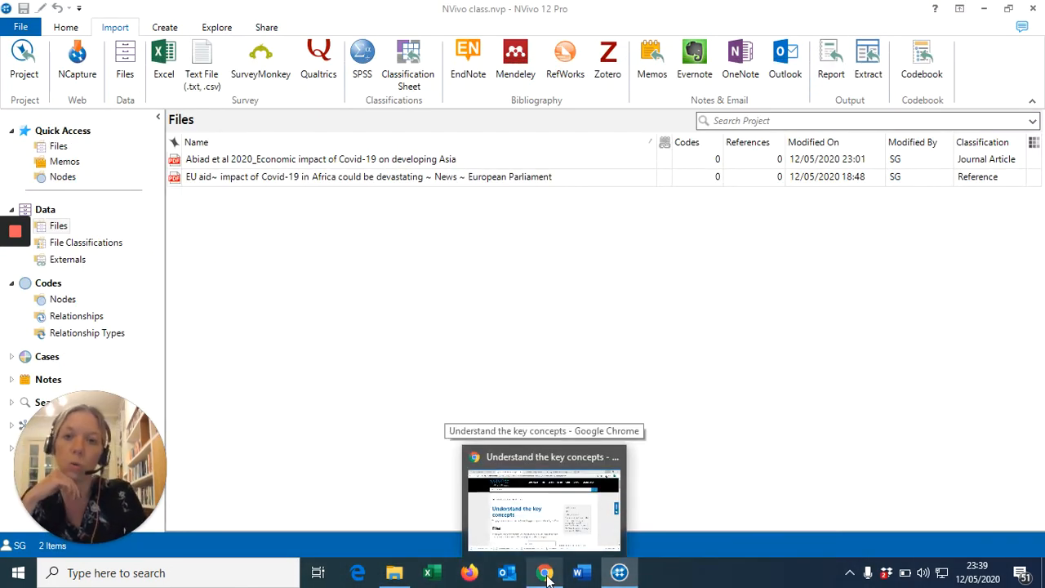
click(547, 576)
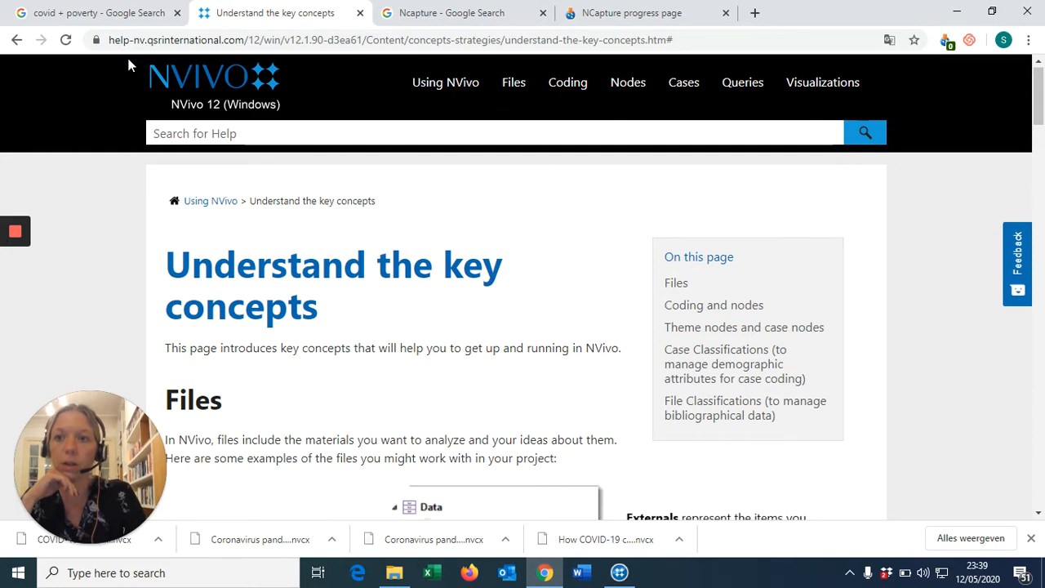
click(115, 23)
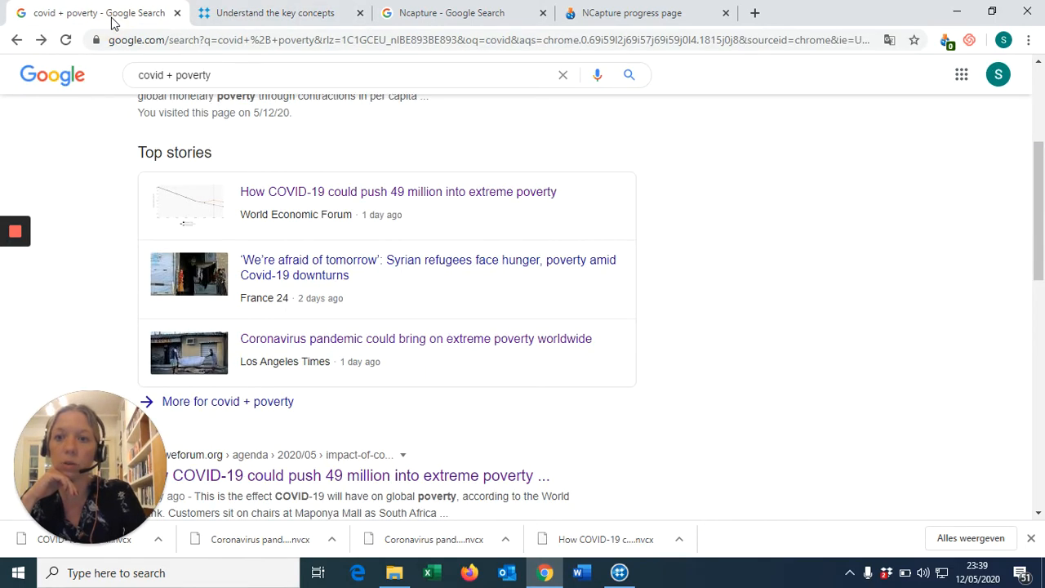
click(1039, 170)
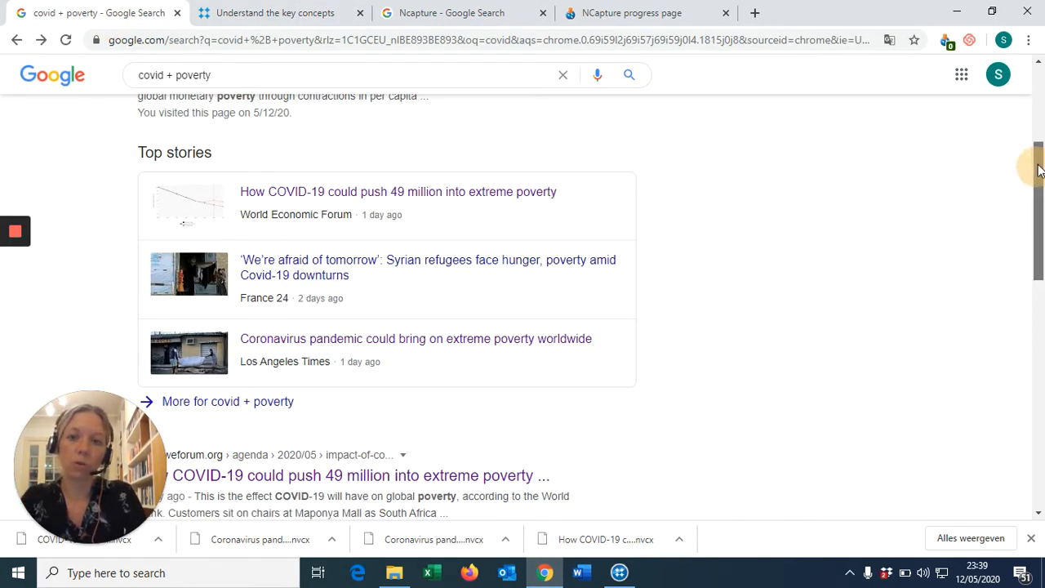
drag(1039, 170, 1040, 126)
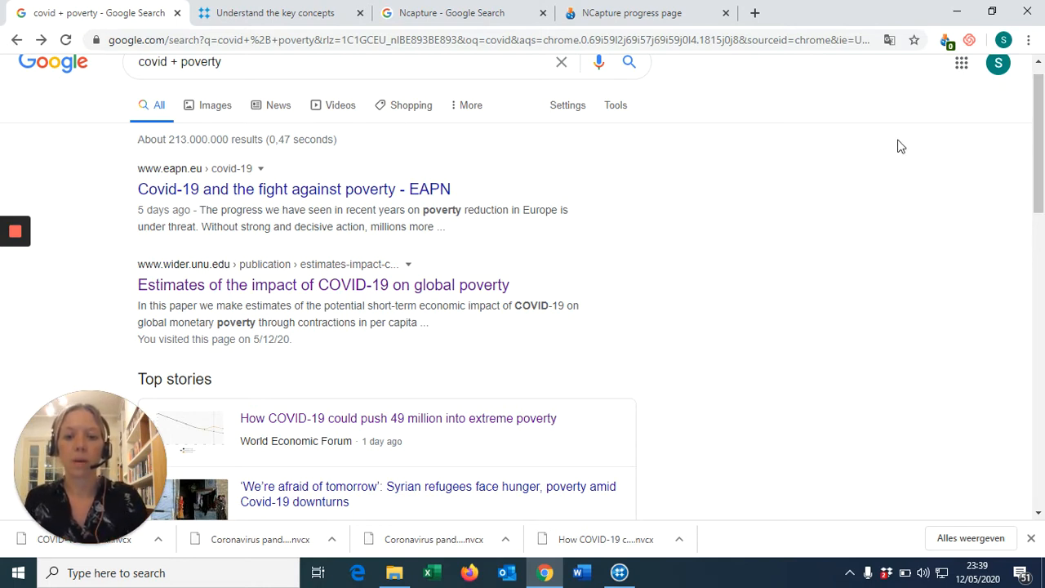
Glance at the NVivo project, then switch to the Ncapture Google search results
click(619, 572)
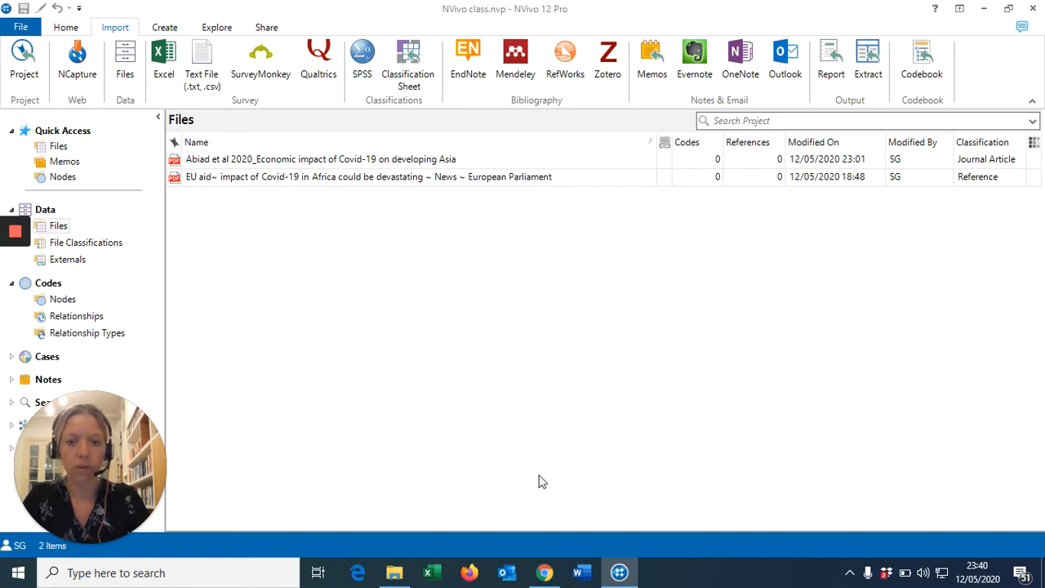
click(545, 577)
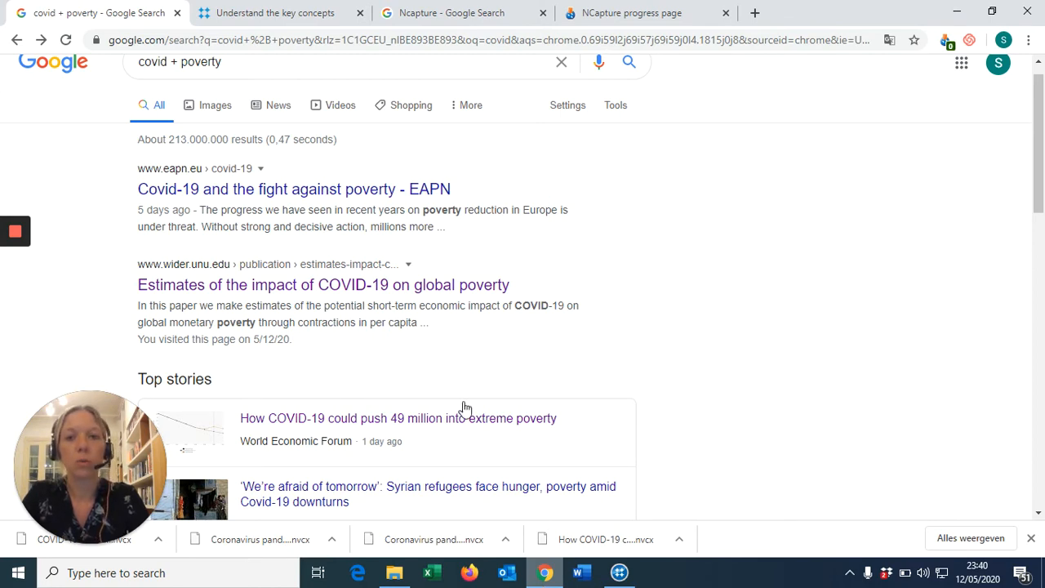
click(465, 17)
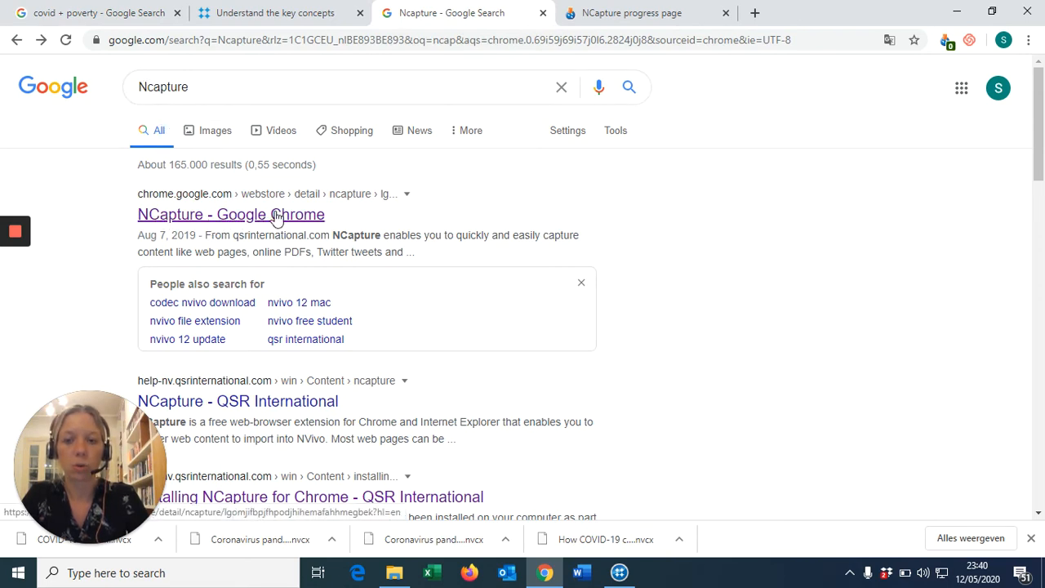
View the NCapture Chrome Web Store listing, then return to the covid + poverty results
click(276, 216)
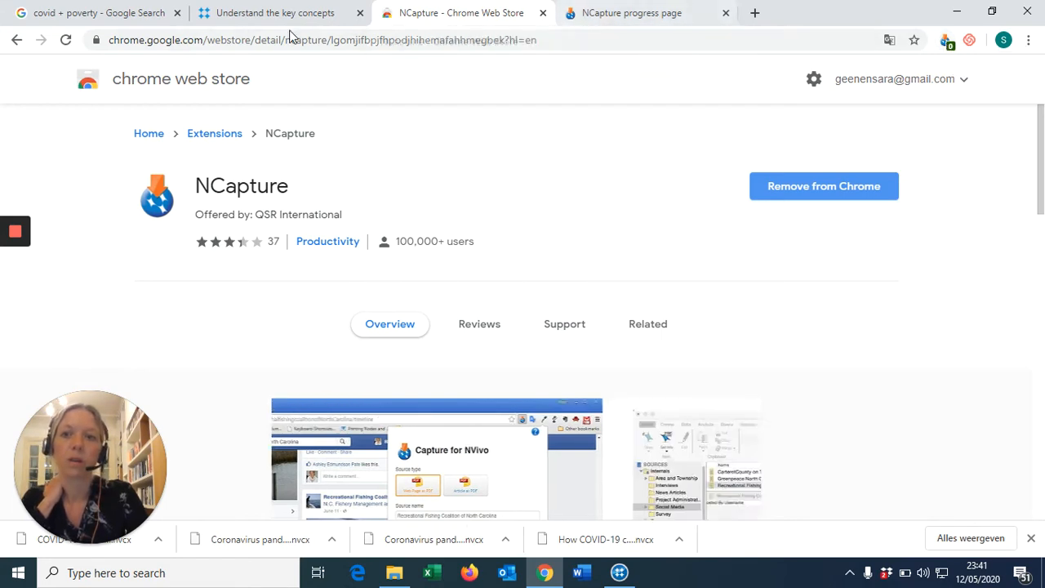
click(63, 14)
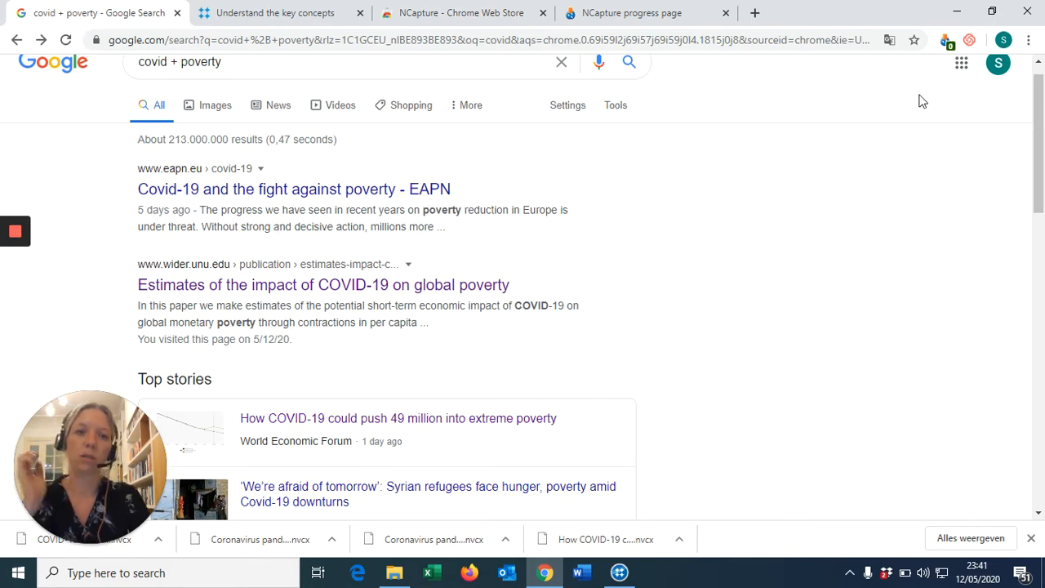
Capture the WEF '49 million into extreme poverty' story with NCapture as Article as PDF
click(1040, 155)
drag(1040, 155, 1034, 212)
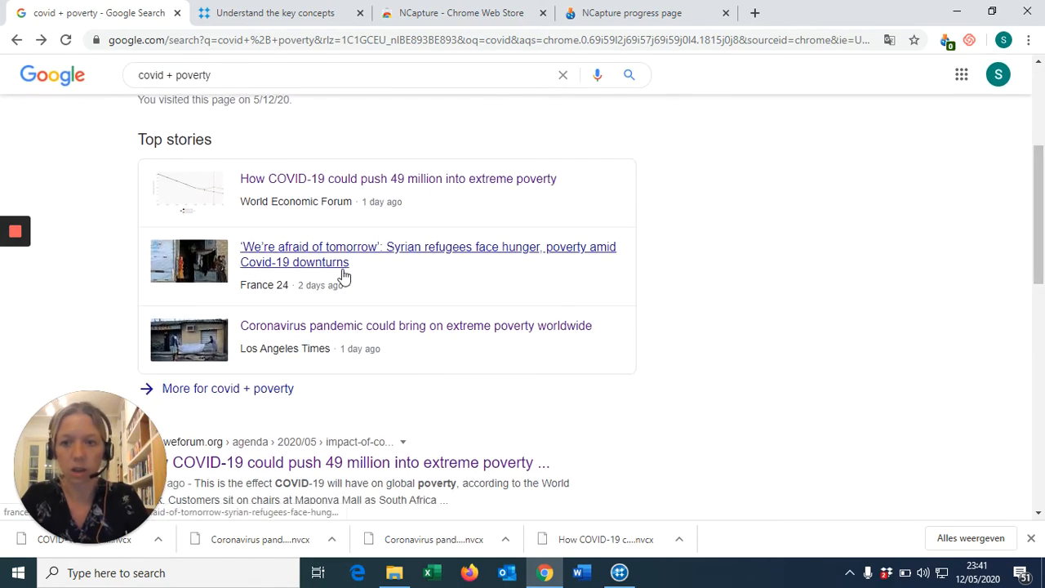
click(402, 180)
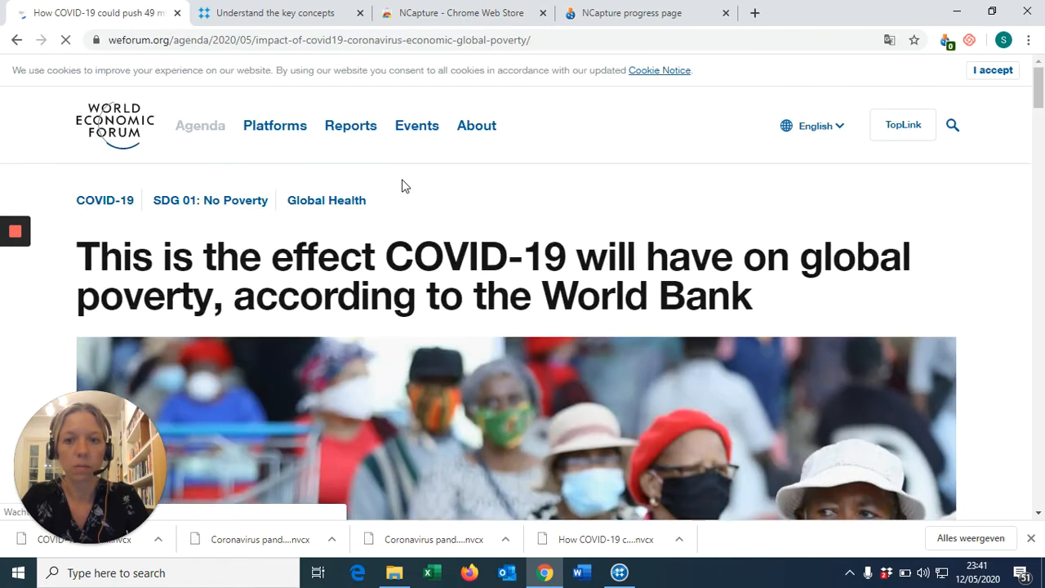
click(945, 41)
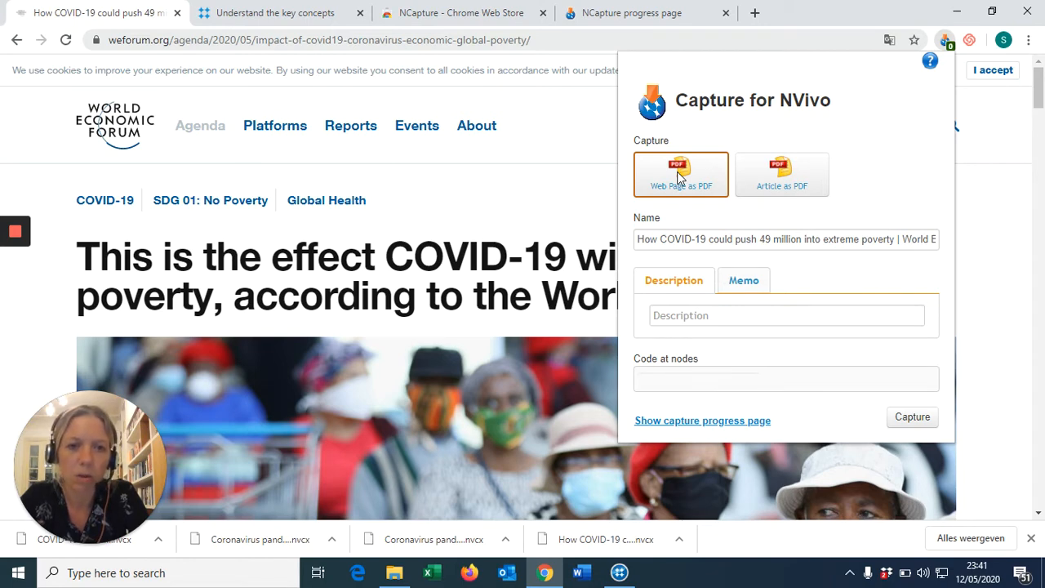
click(788, 184)
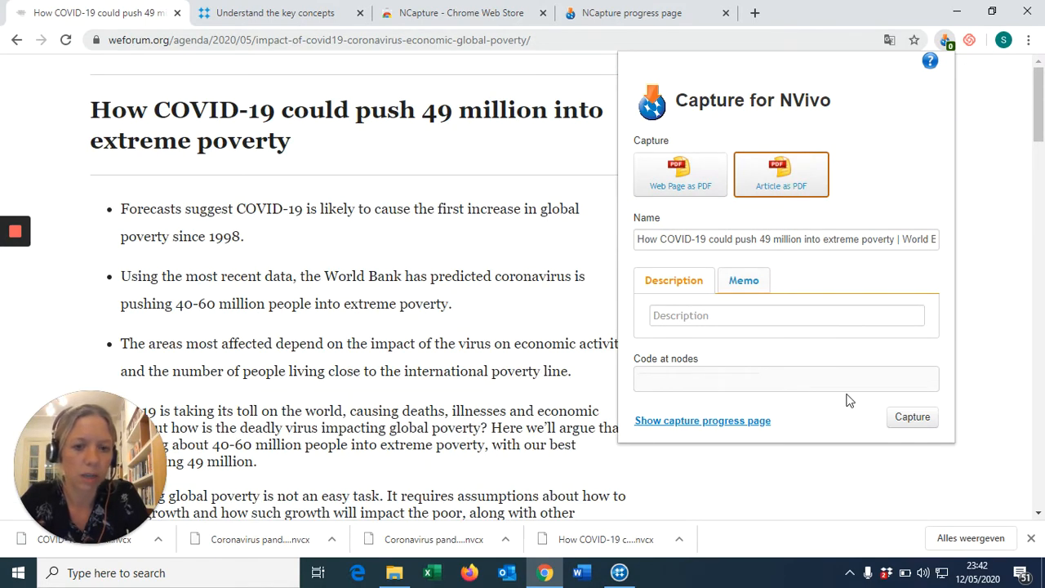
click(913, 420)
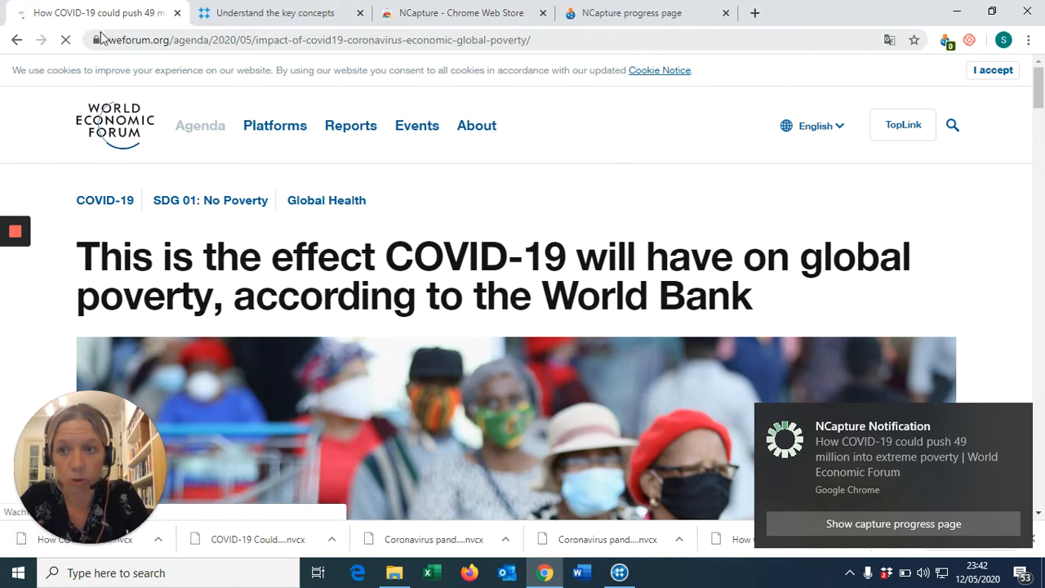
click(16, 39)
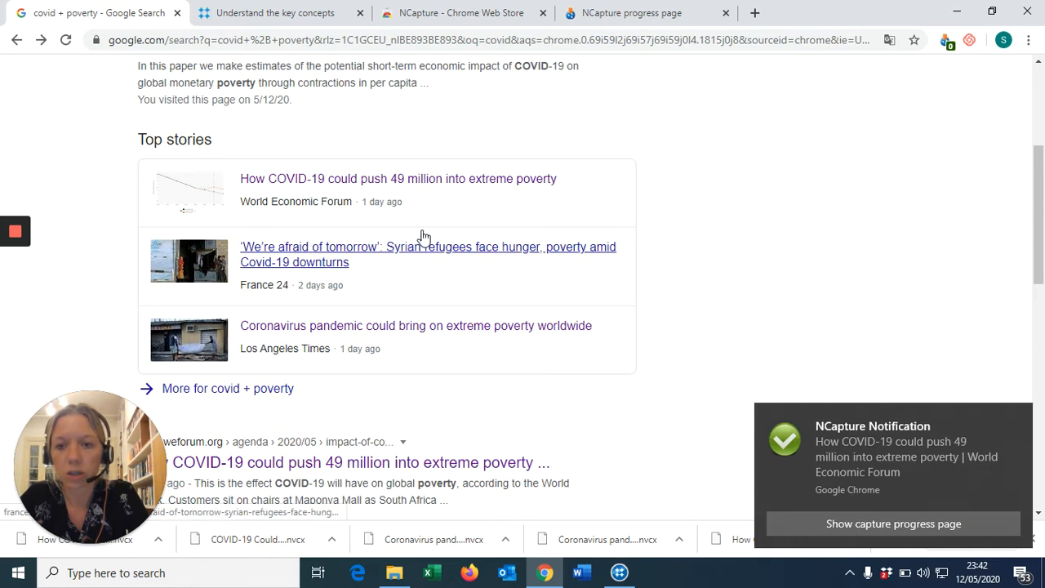
Capture the LA Times extreme-poverty story as Article as PDF, then scroll further down the results
click(452, 331)
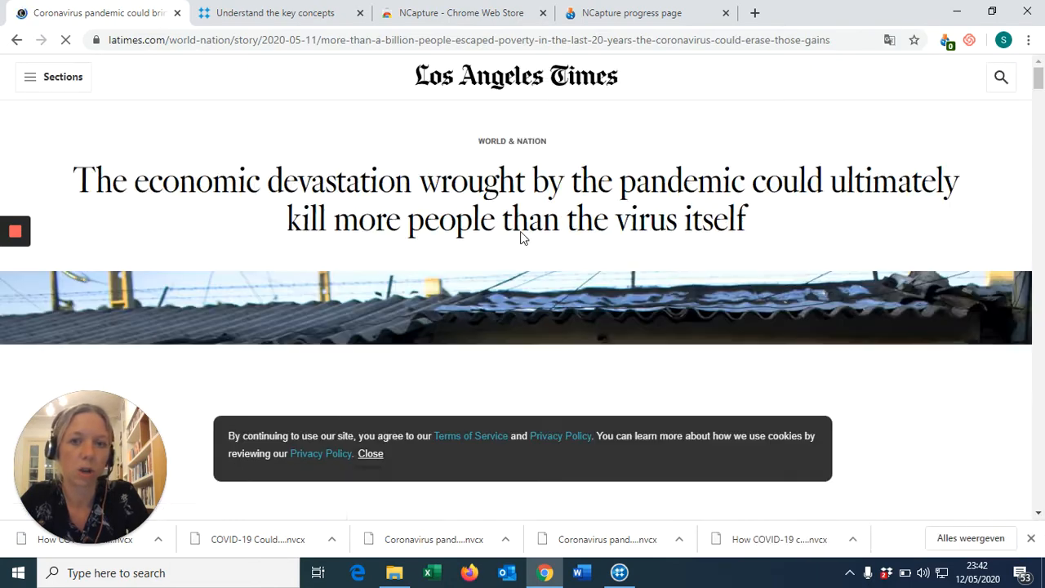
click(945, 43)
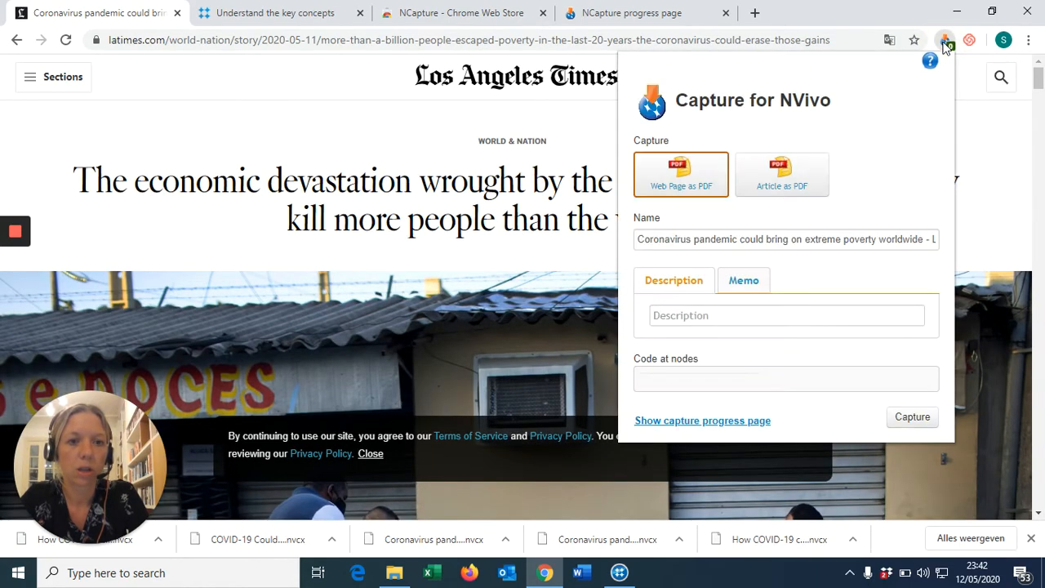
click(787, 174)
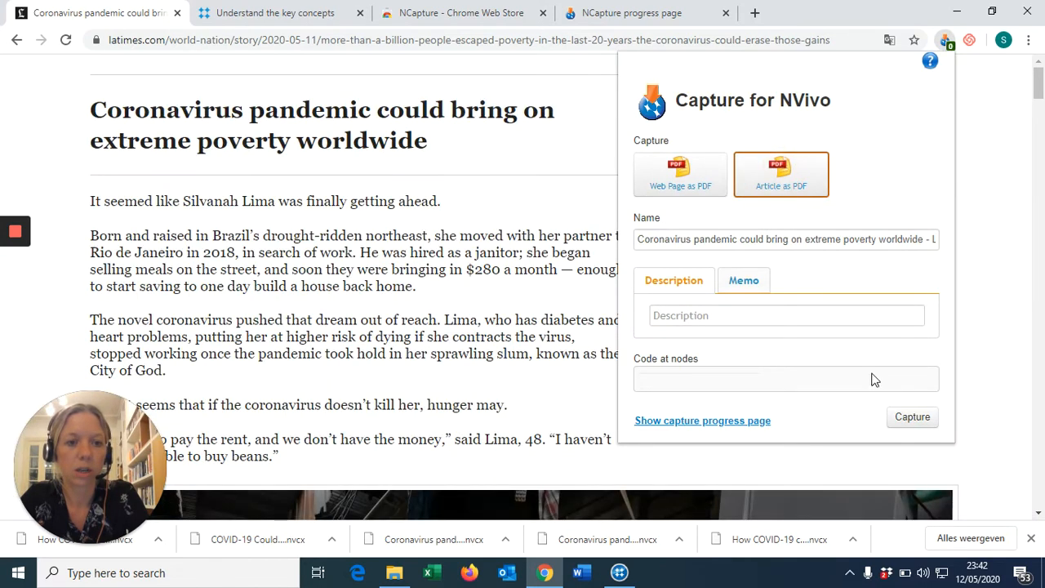
click(912, 421)
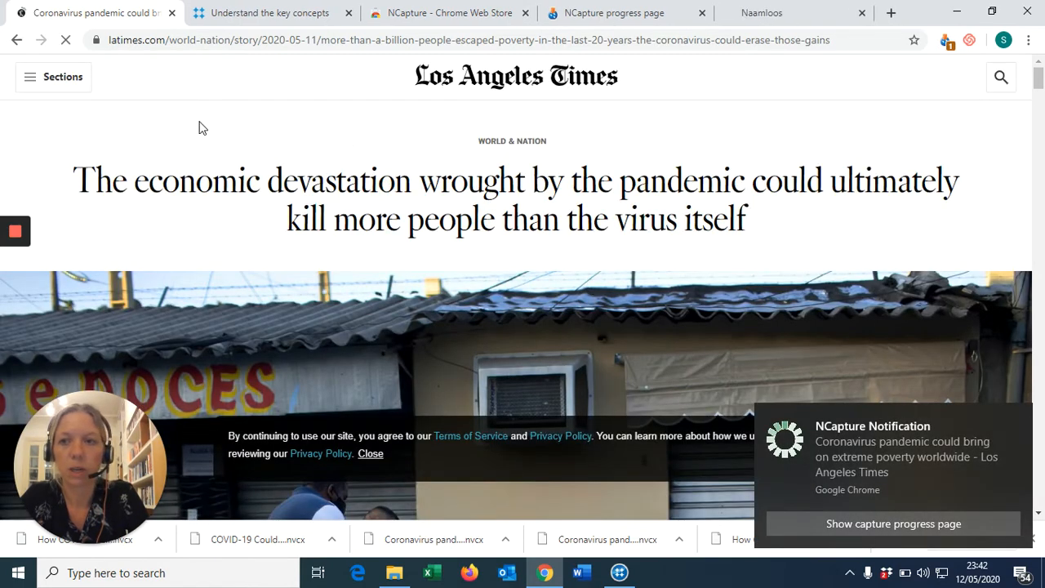
click(16, 42)
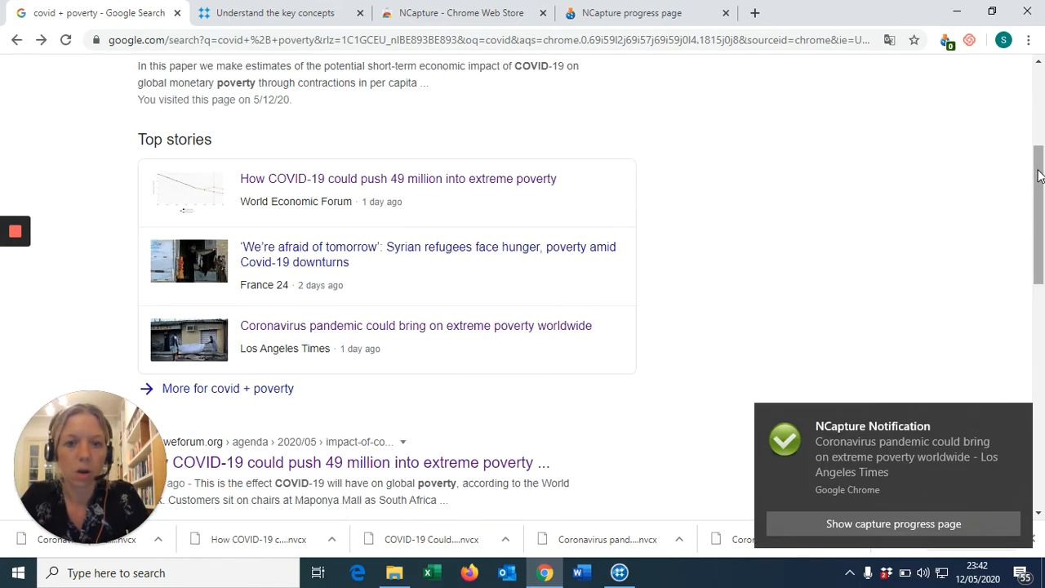
drag(1039, 175, 1043, 360)
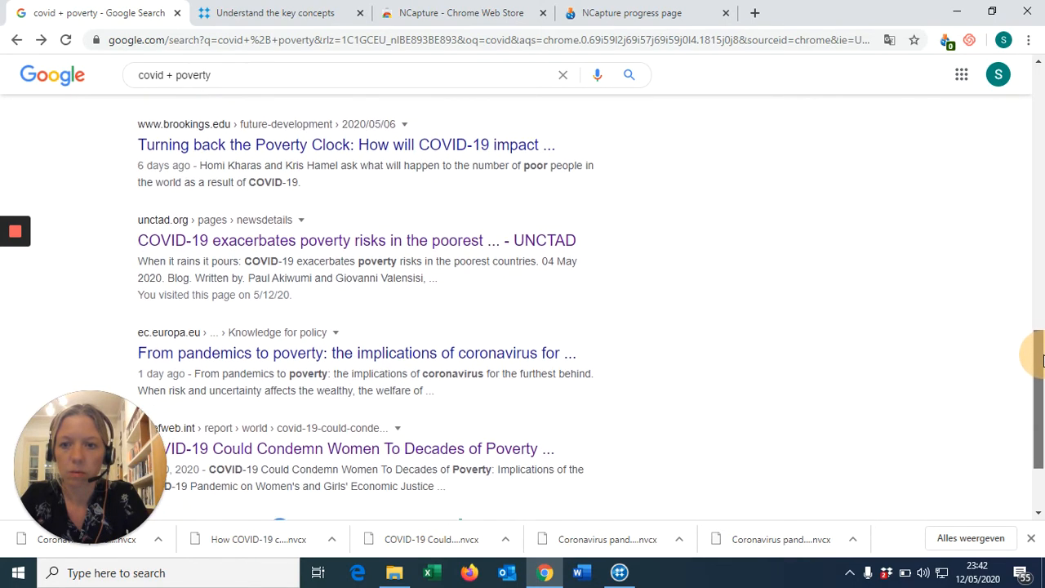
Capture the UNCTAD 'When it rains it pours' article as an article-only PDF, then return to NVivo
click(390, 238)
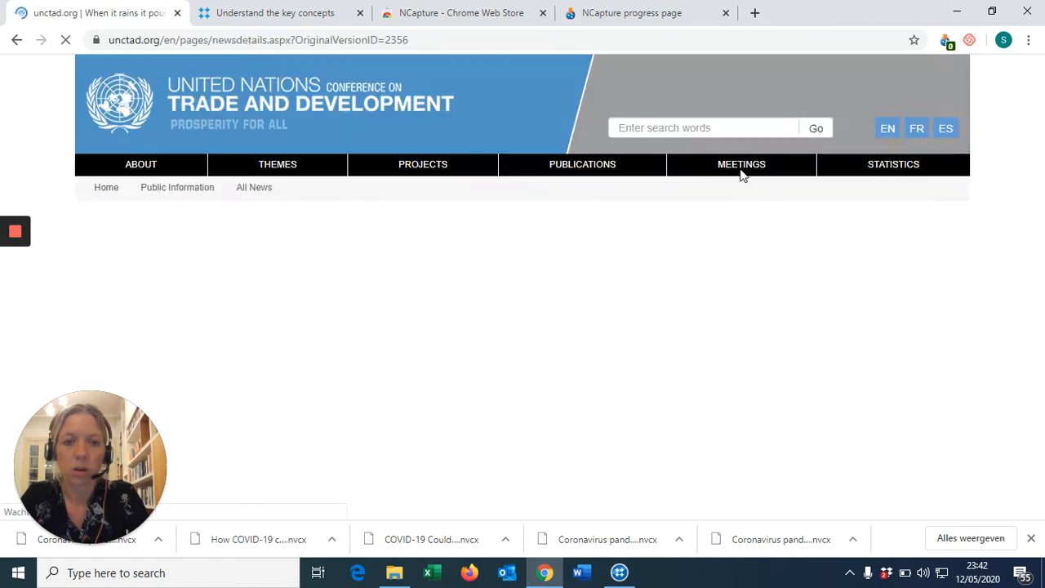
click(947, 41)
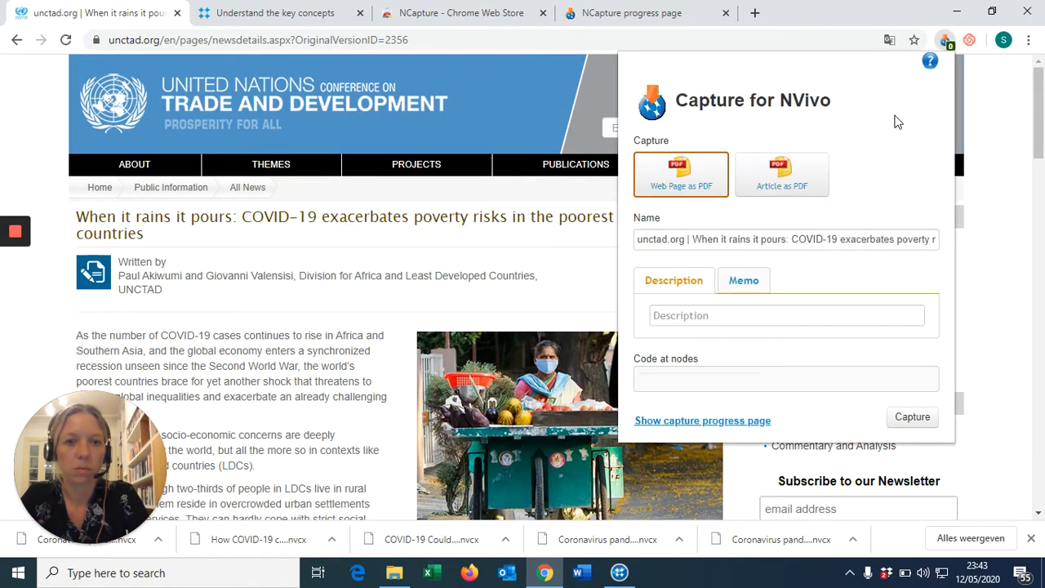
click(793, 182)
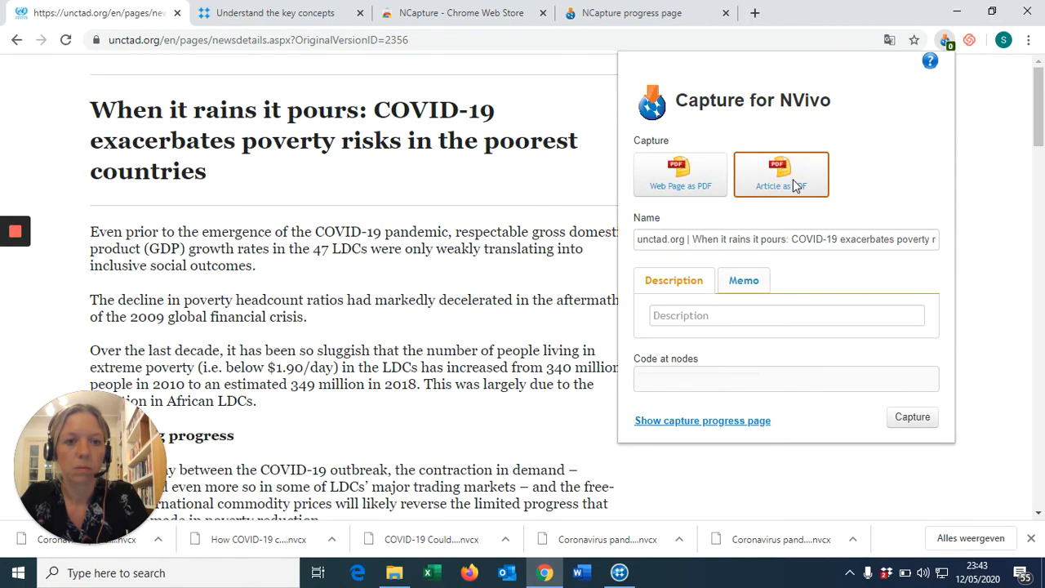
click(909, 419)
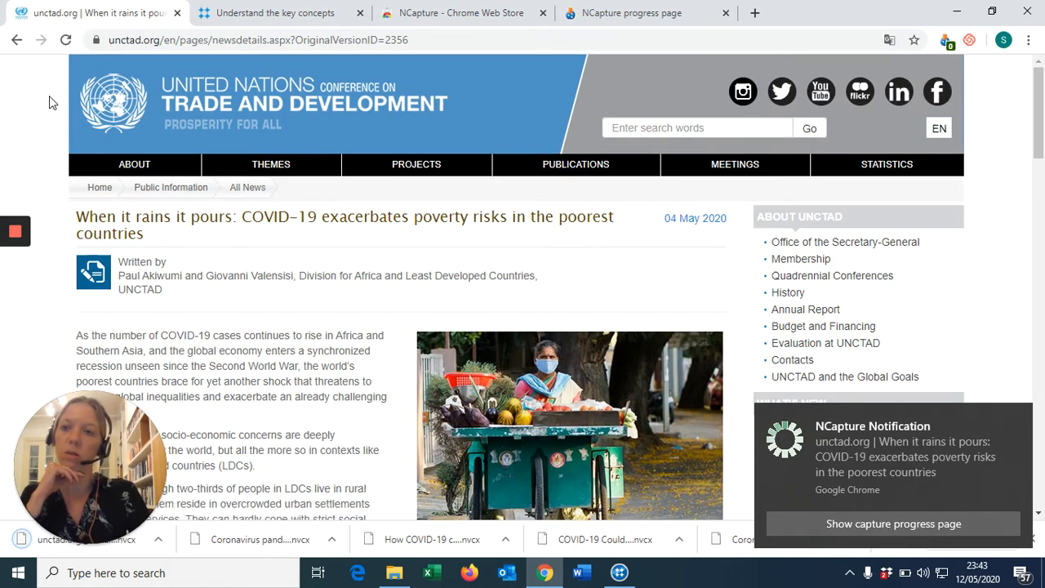
click(16, 39)
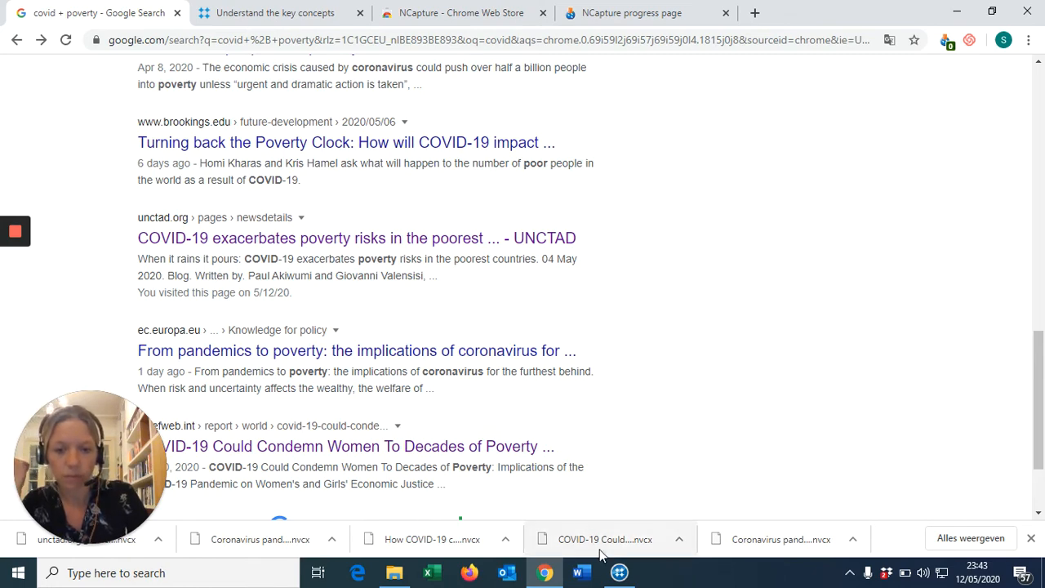
click(620, 574)
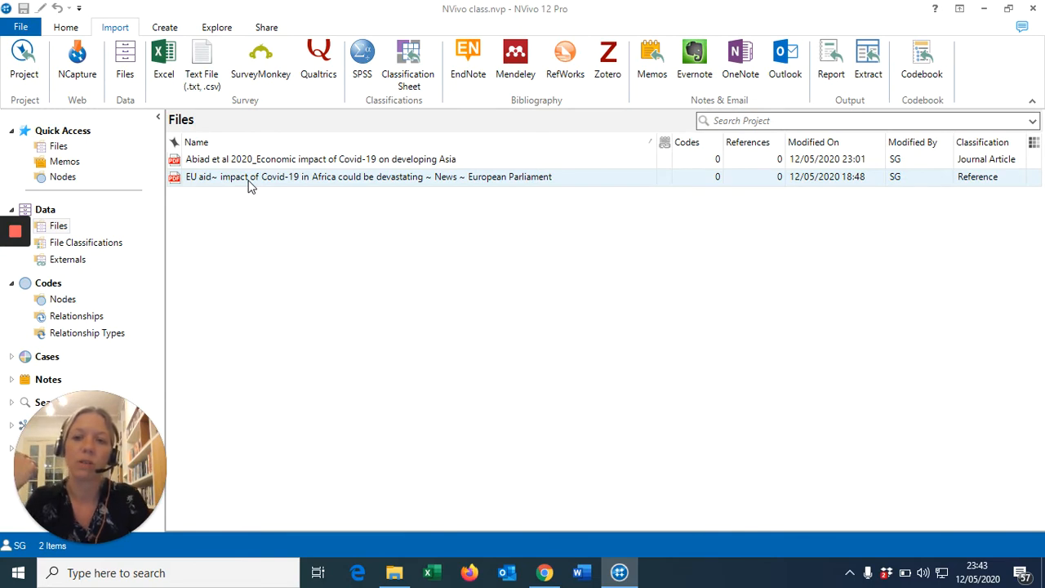
Show File Classifications with Reference collapsed, leaving just Reference and Journal Article names
click(308, 163)
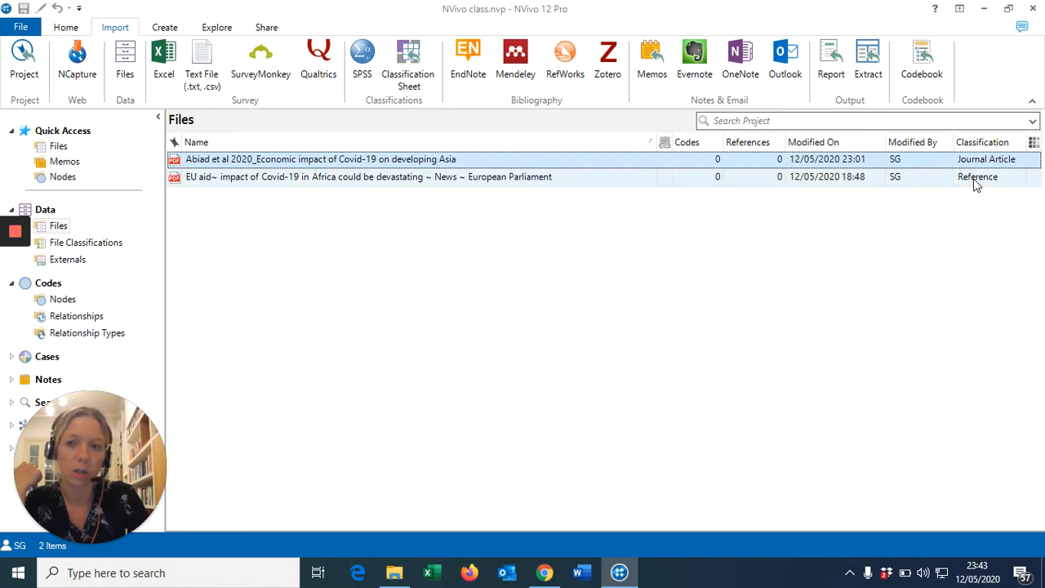
click(74, 244)
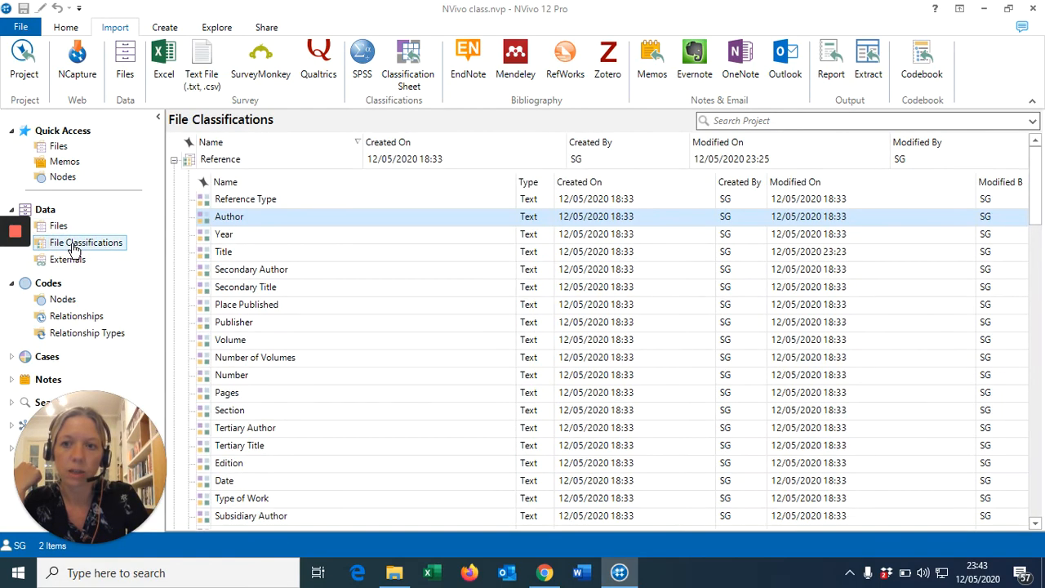
click(174, 162)
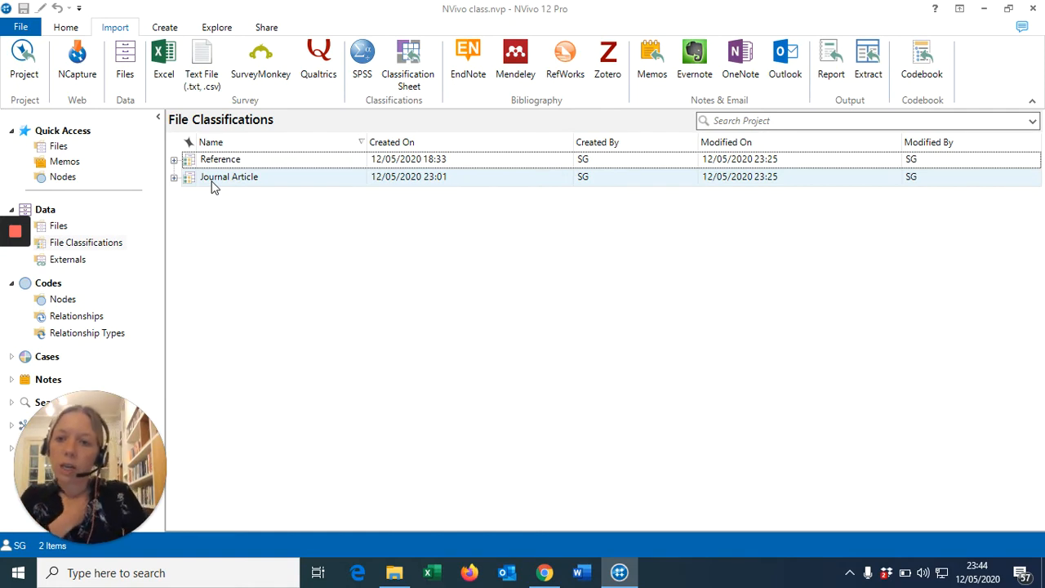
click(166, 28)
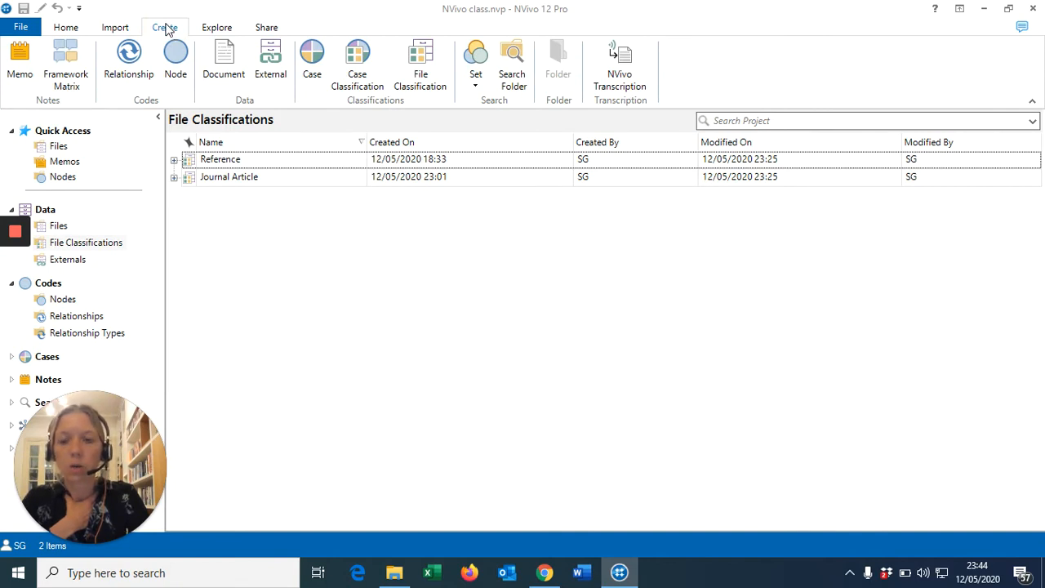
Add the predefined Newspaper Article file classification, then return to the Files list
click(420, 71)
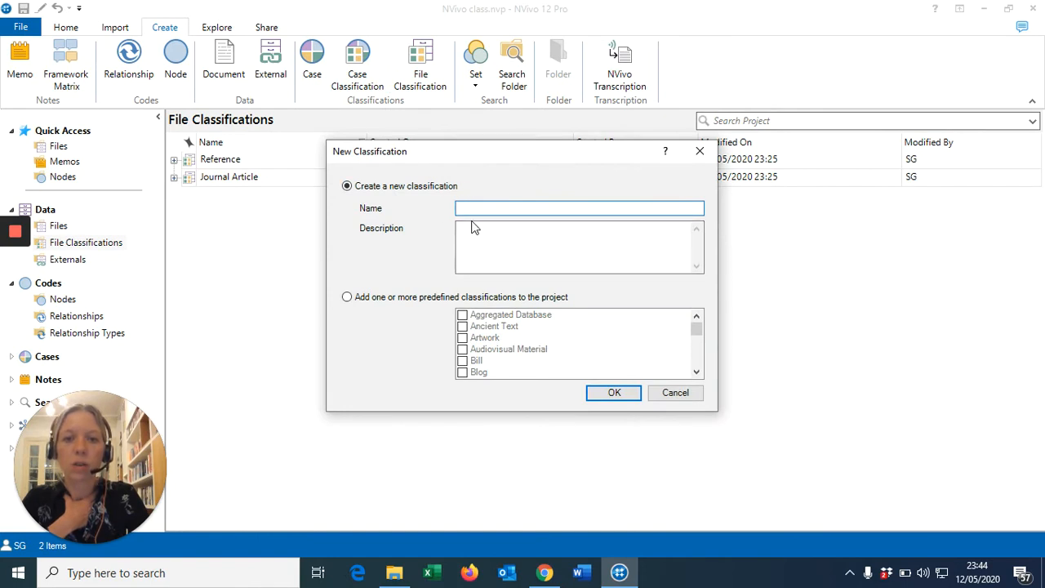
click(348, 297)
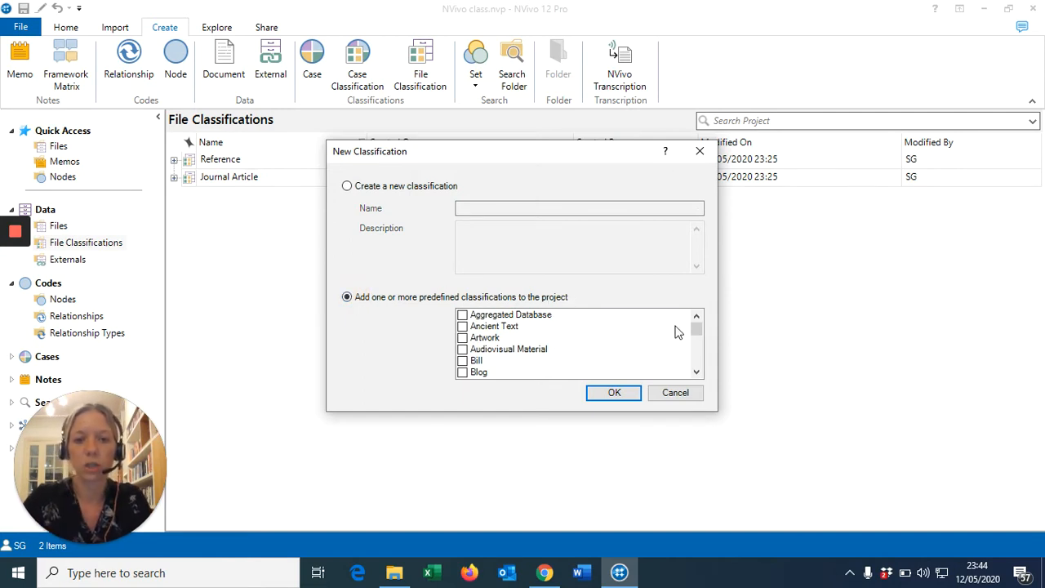
drag(698, 333, 696, 350)
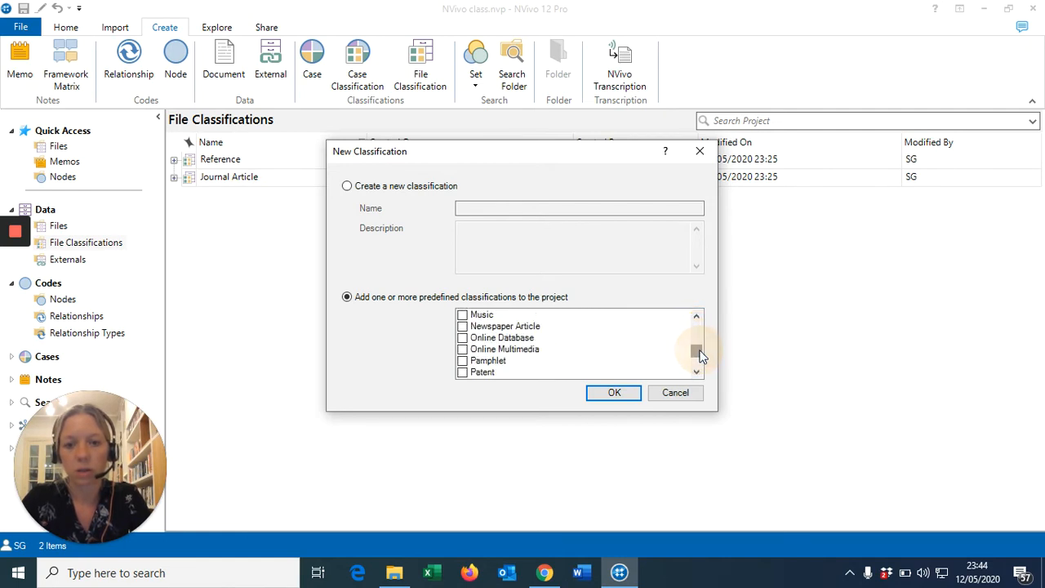
click(463, 327)
click(463, 327)
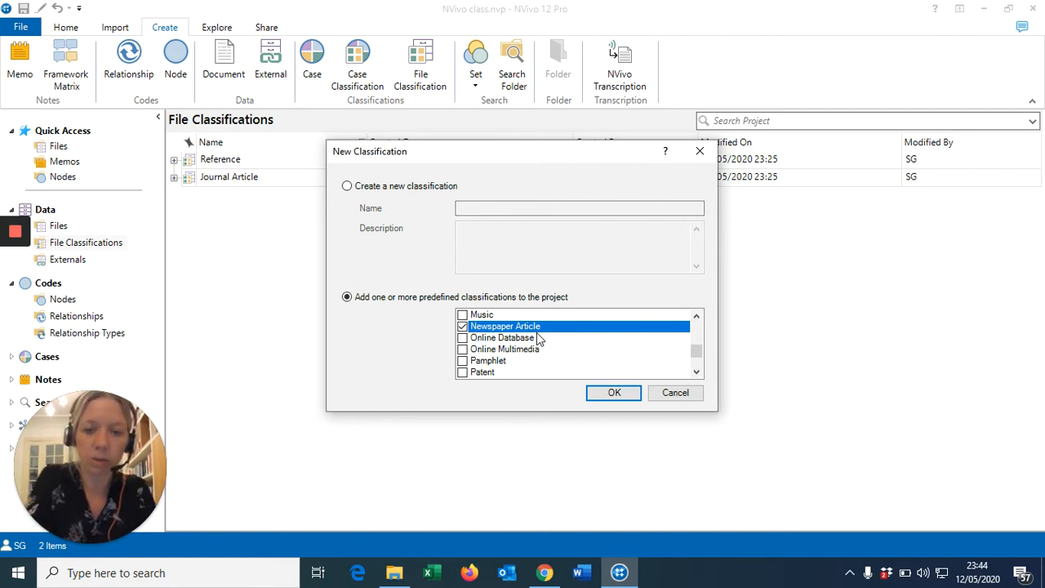
click(596, 394)
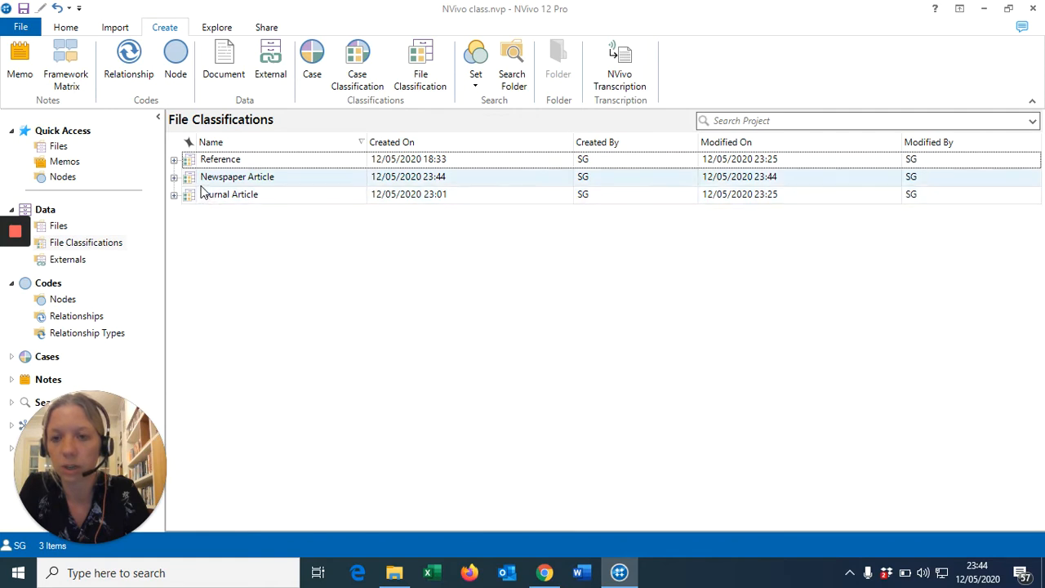
click(64, 225)
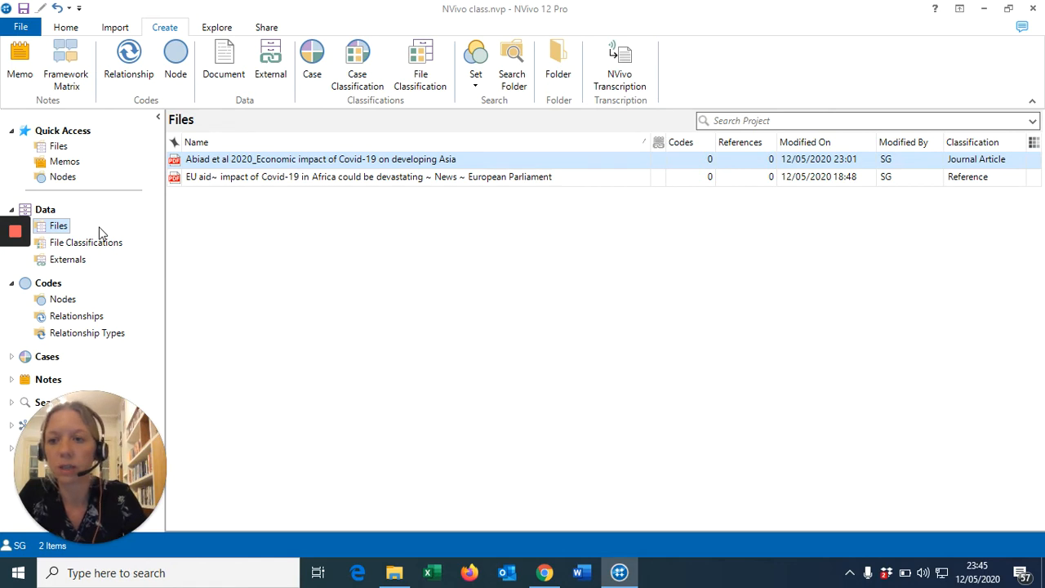
Choose all six PDFs in Documents > NVivo exercise as files to import
click(114, 31)
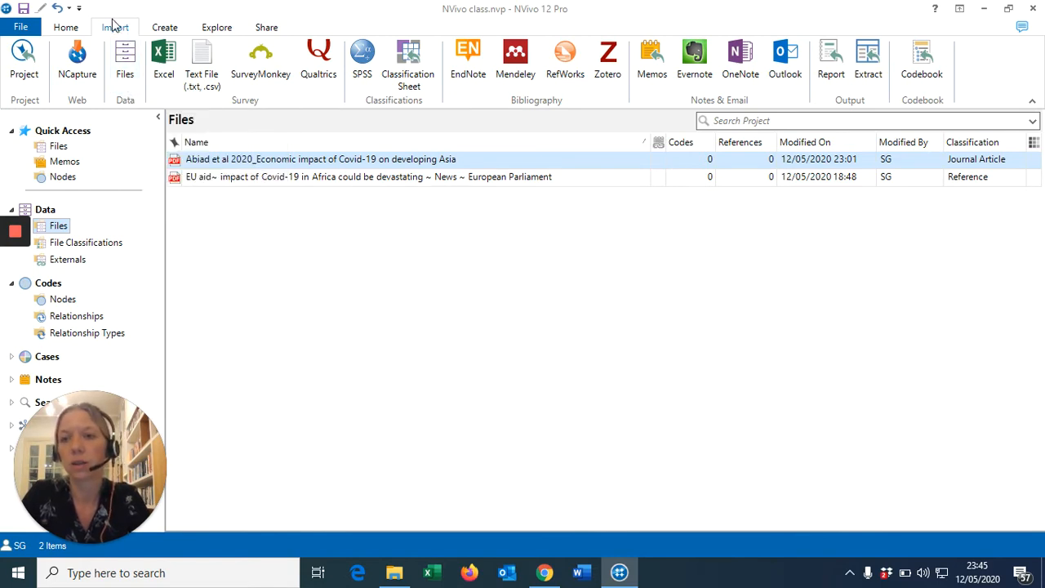
click(124, 77)
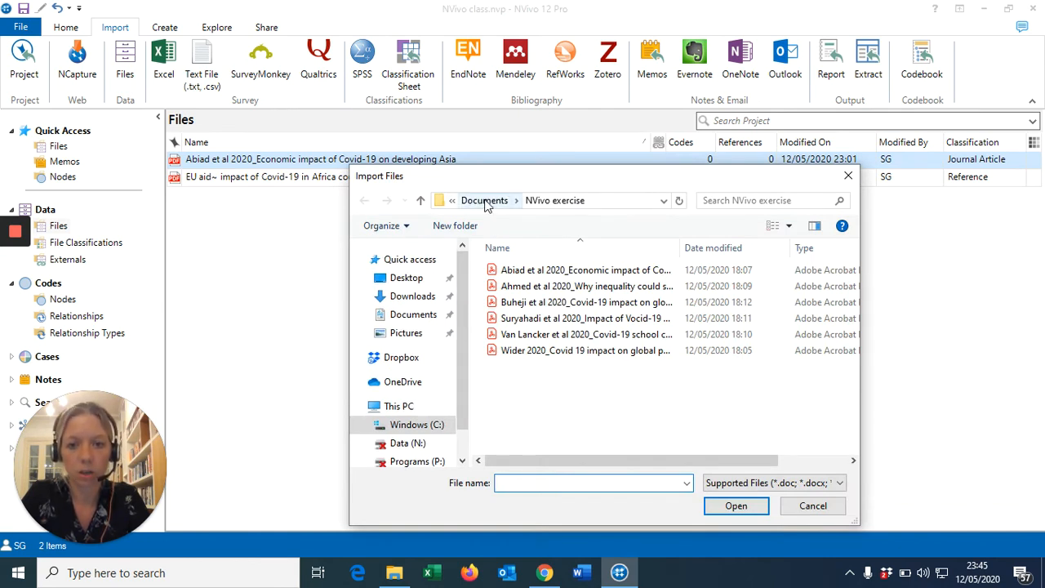
click(406, 316)
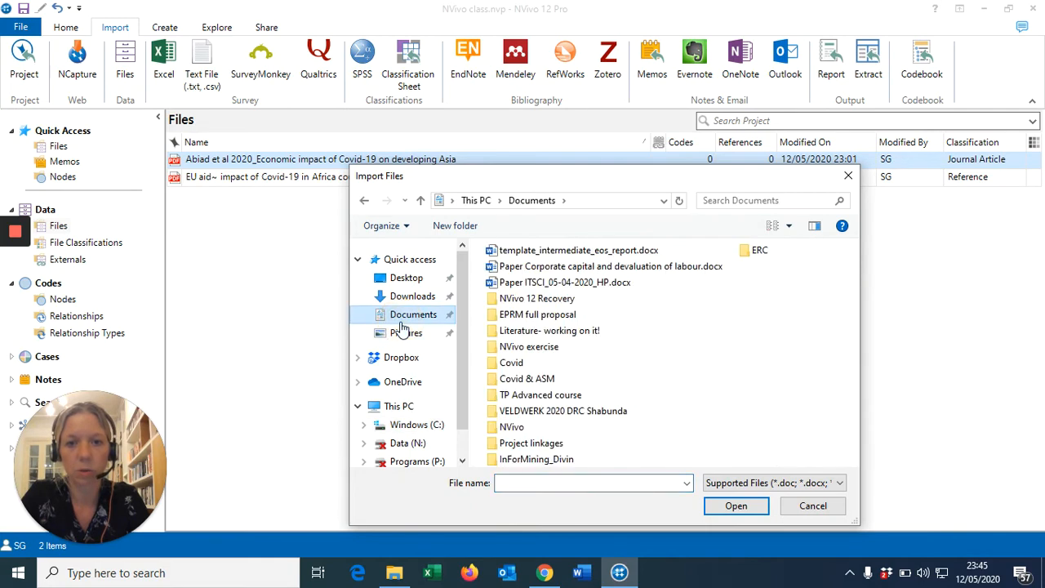
double_click(532, 347)
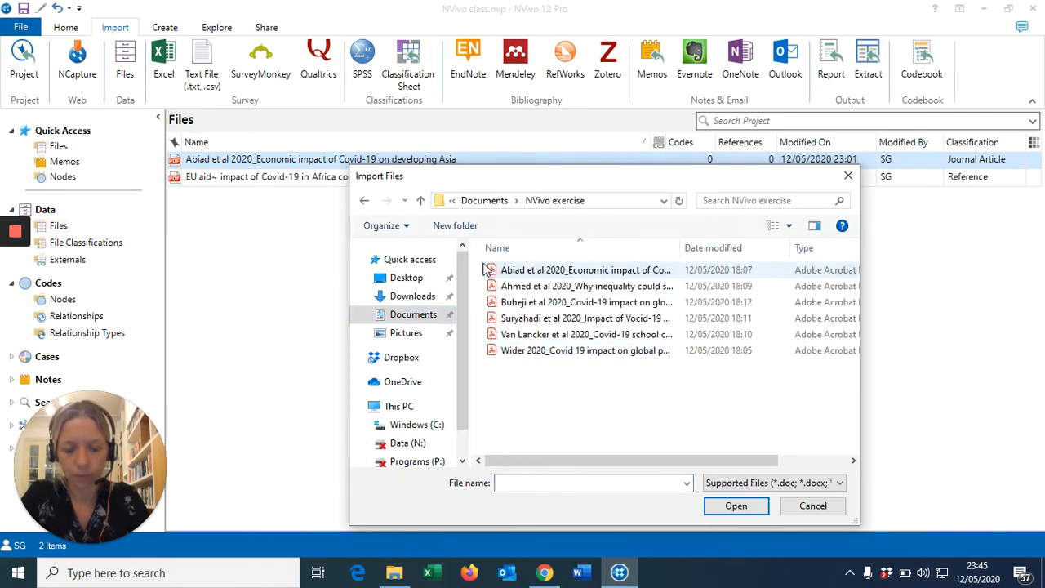
drag(484, 263, 617, 386)
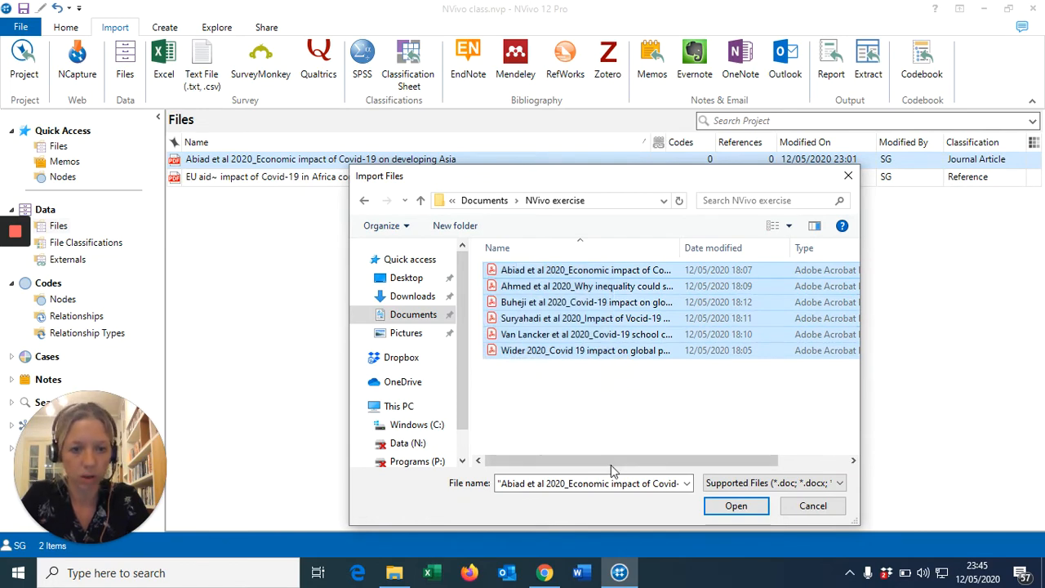
click(725, 507)
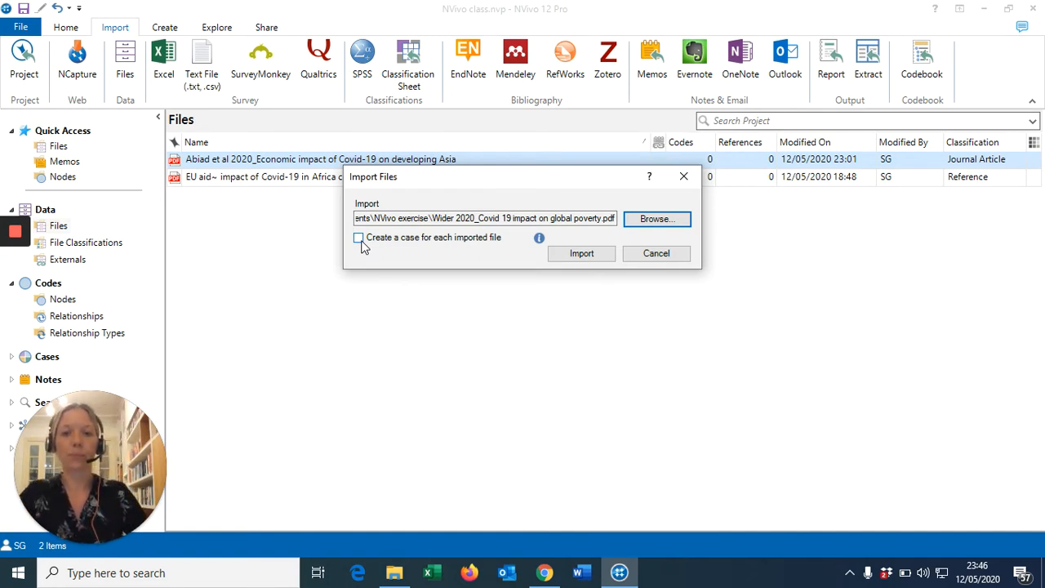
Import the six PDFs without creating cases, giving eight files including Abiad et al 2020 (2)
click(583, 254)
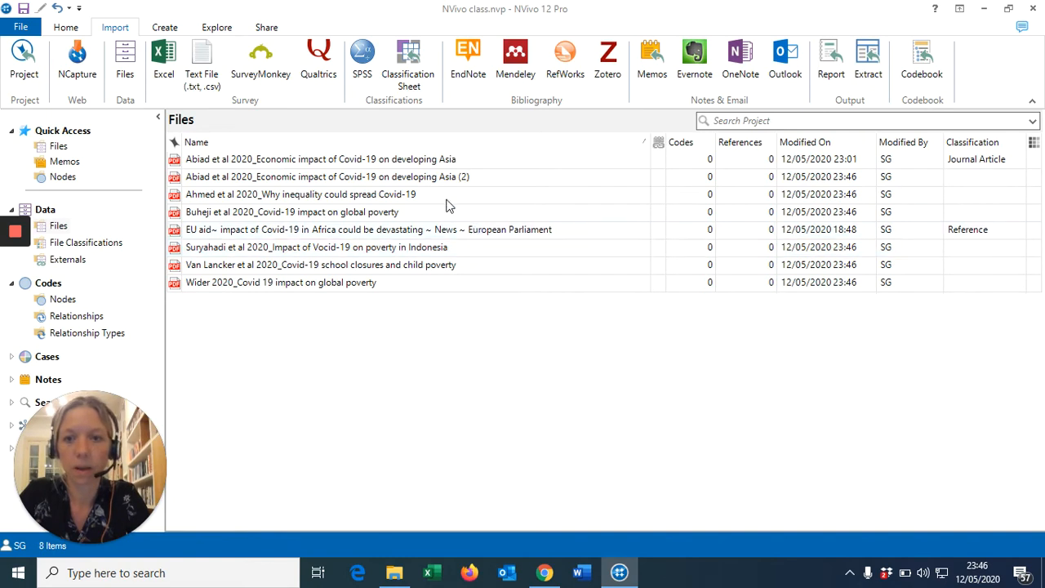
Delete the duplicate 'Abiad et al 2020 (2)' file and confirm the deletion
click(413, 176)
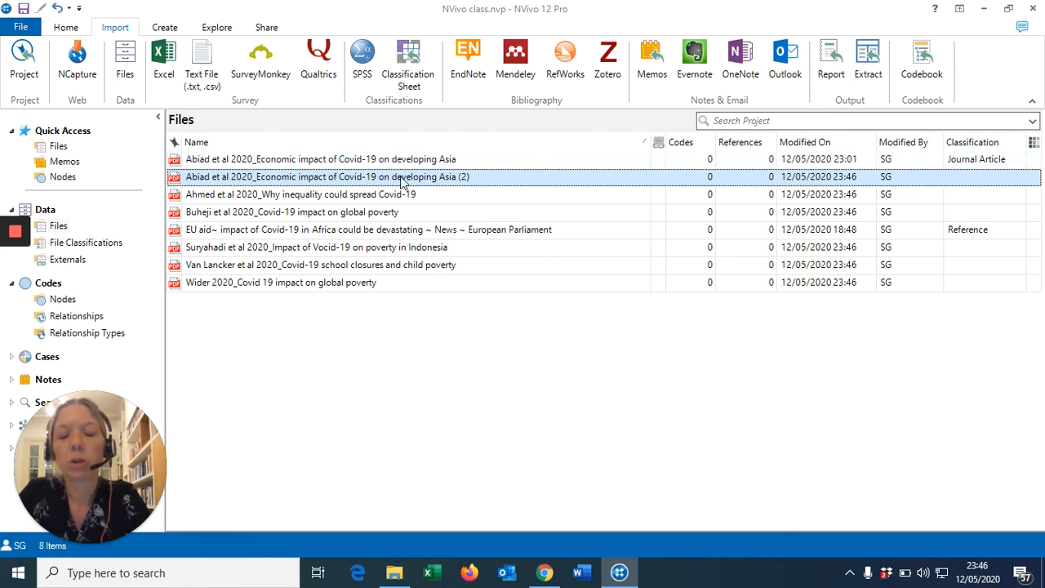
right_click(401, 181)
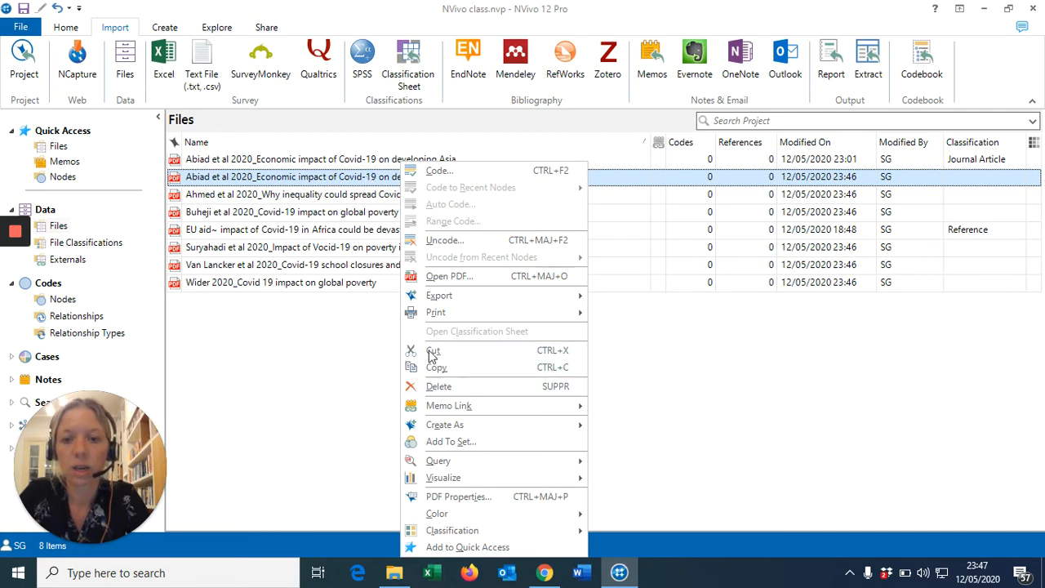
click(440, 390)
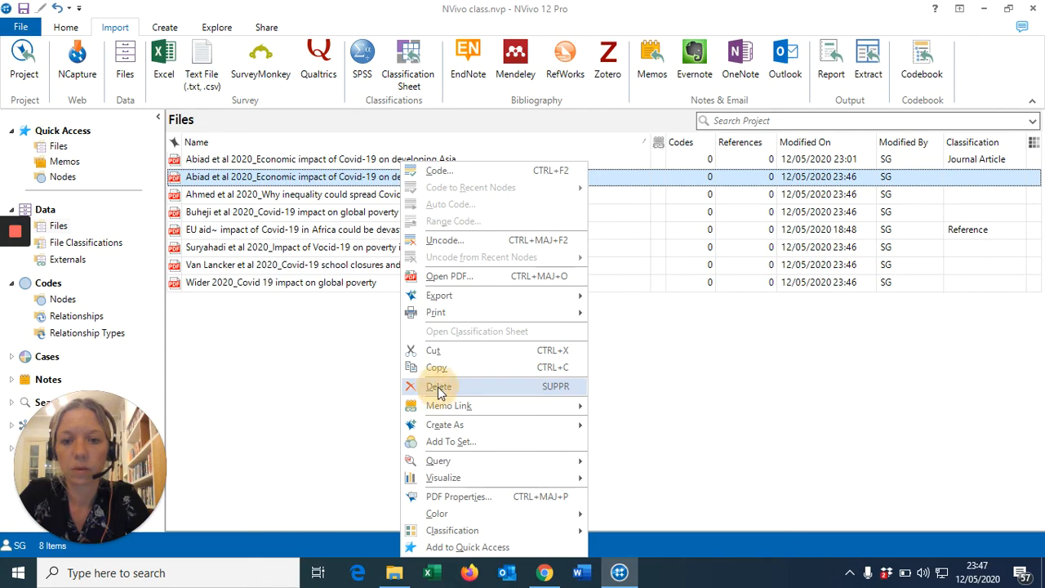
click(554, 344)
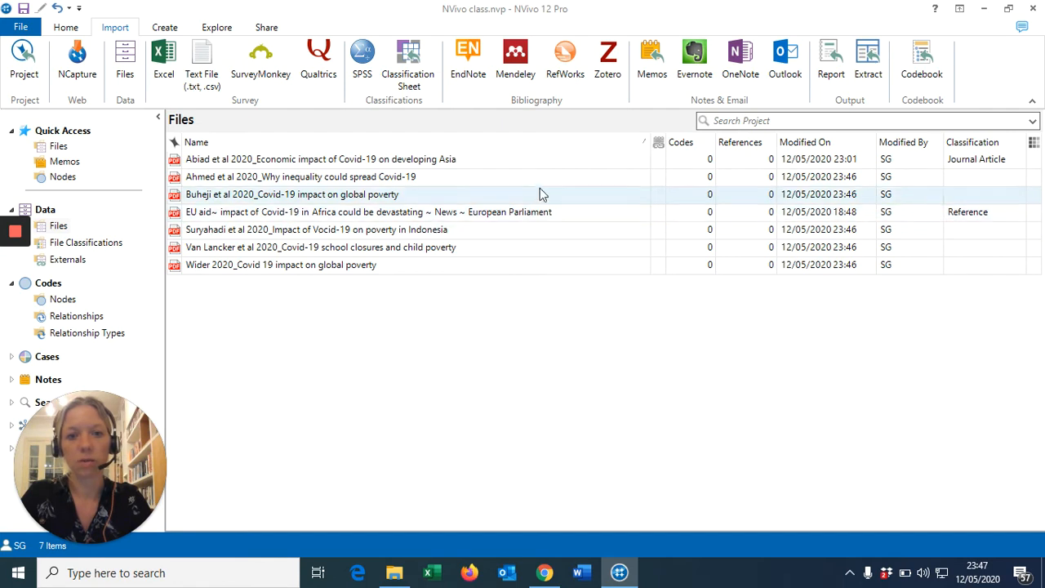
Classify Ahmed et al 2020, the Covid-19 poverty, Indonesia, school-closures and remaining PDFs as Journal Article
click(377, 180)
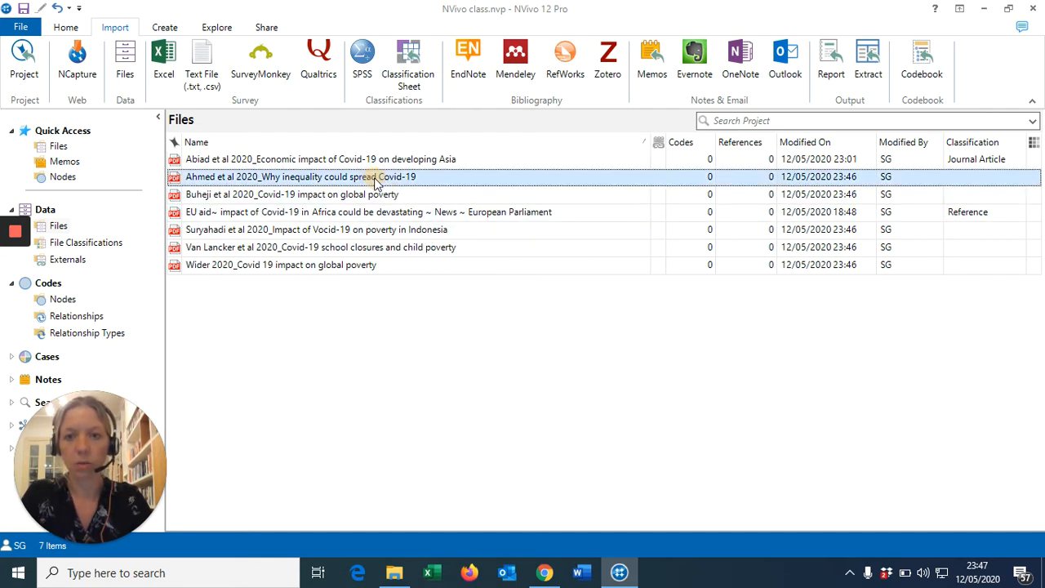
ctrl+click(386, 197)
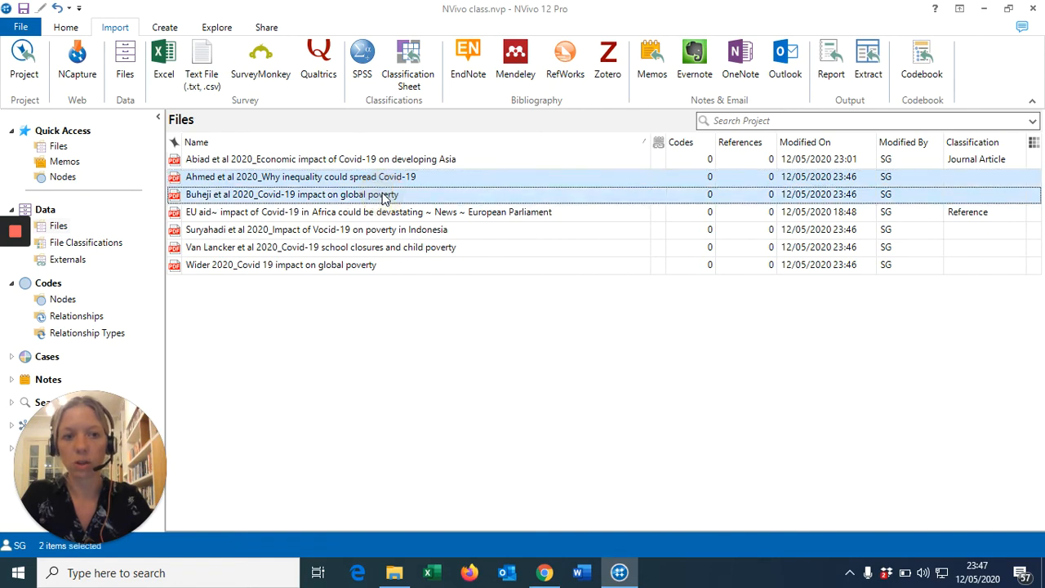
ctrl+click(396, 232)
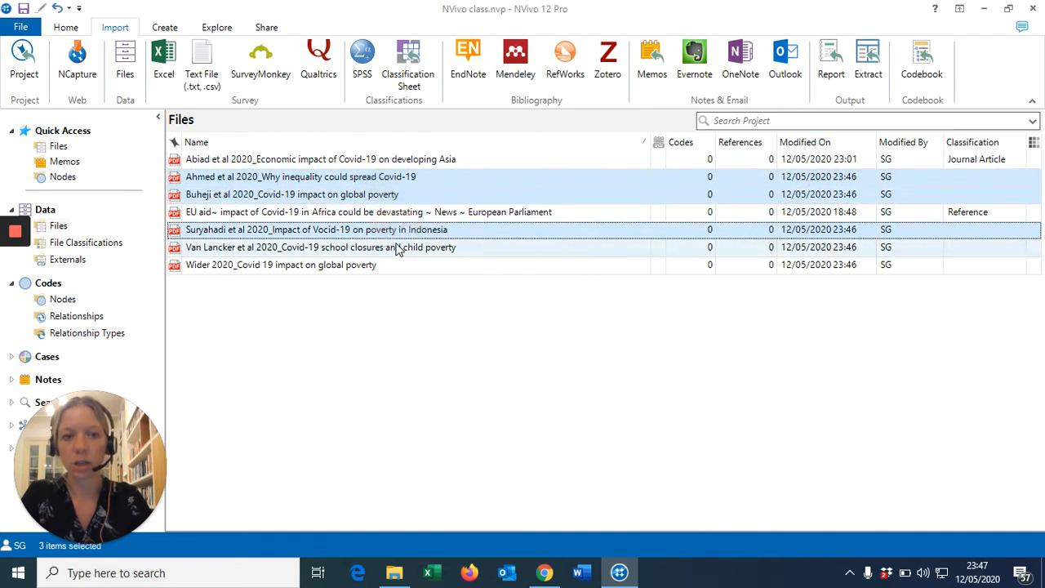
ctrl+click(396, 246)
ctrl+click(363, 269)
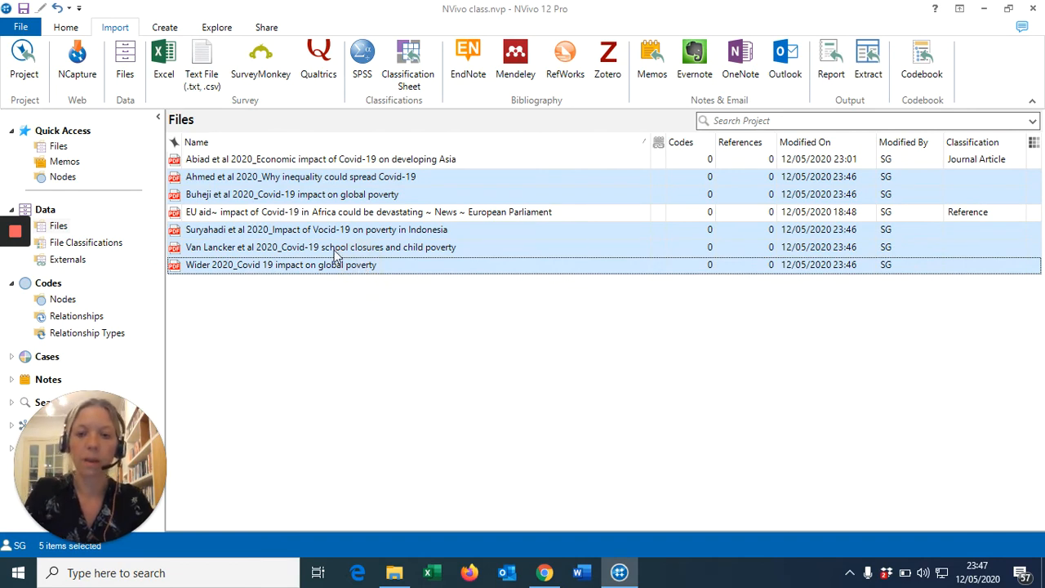
right_click(334, 255)
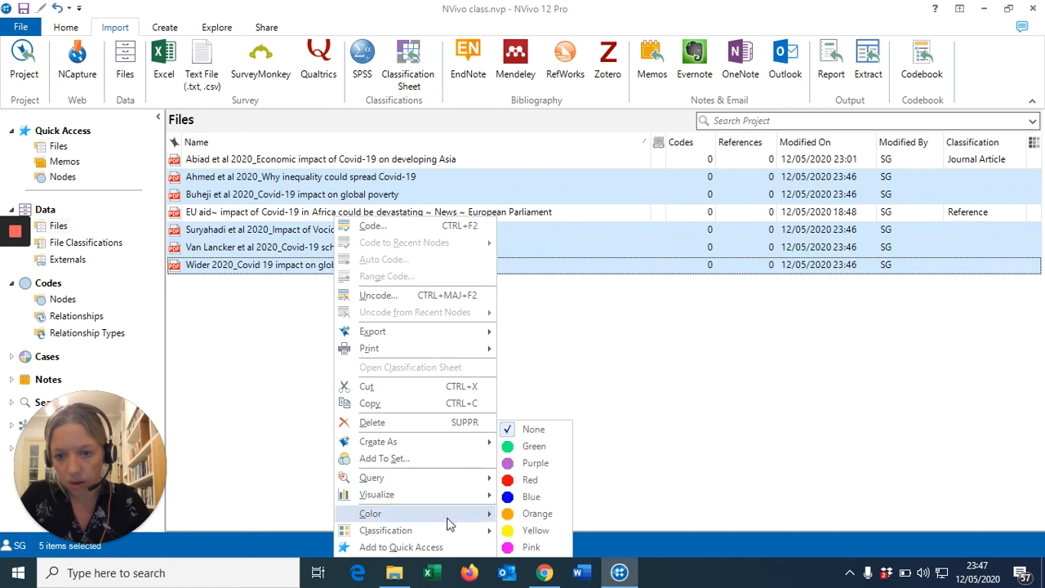
mouse_move(453, 542)
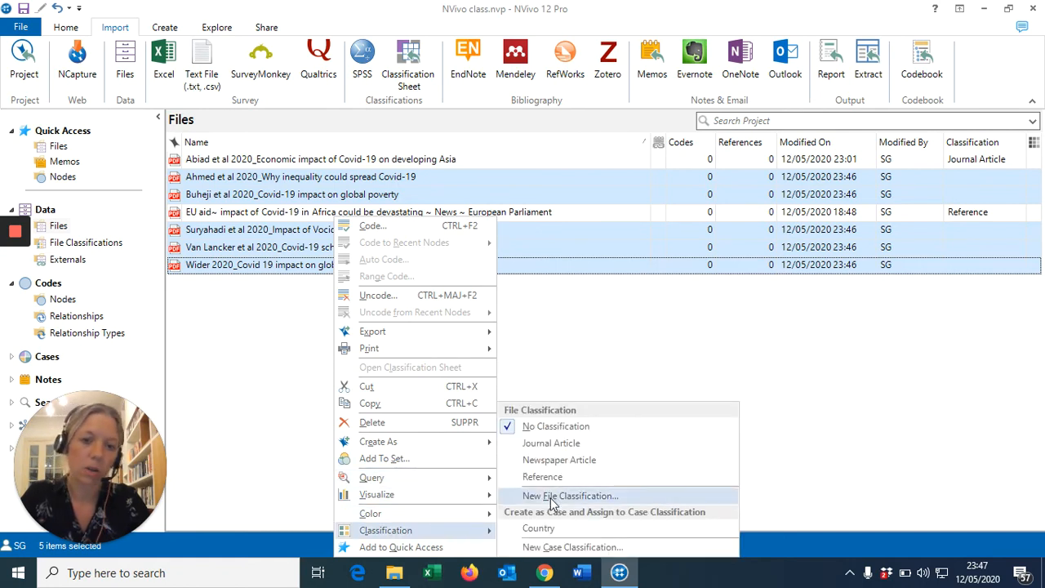
click(527, 446)
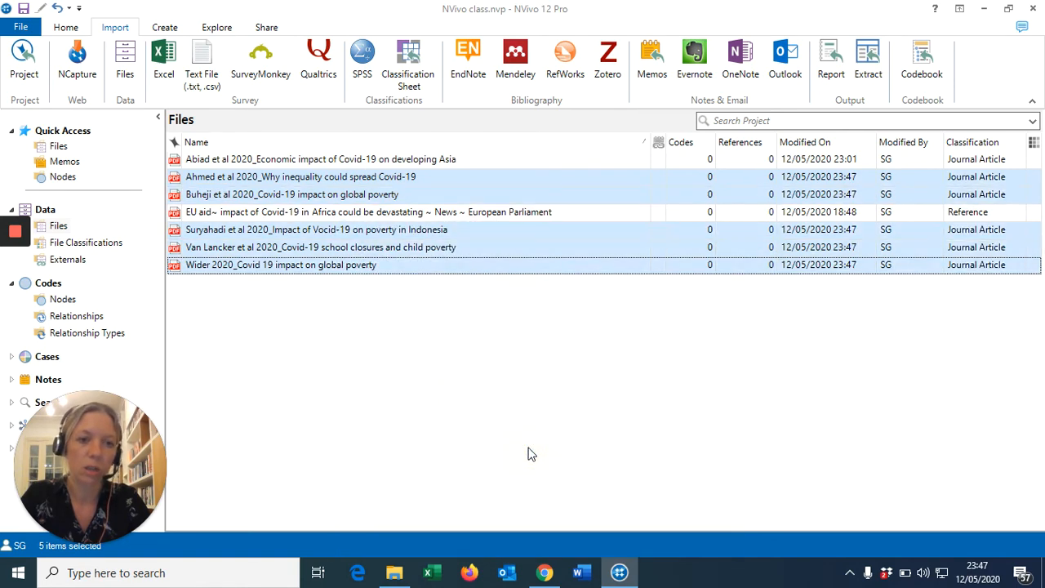
click(529, 417)
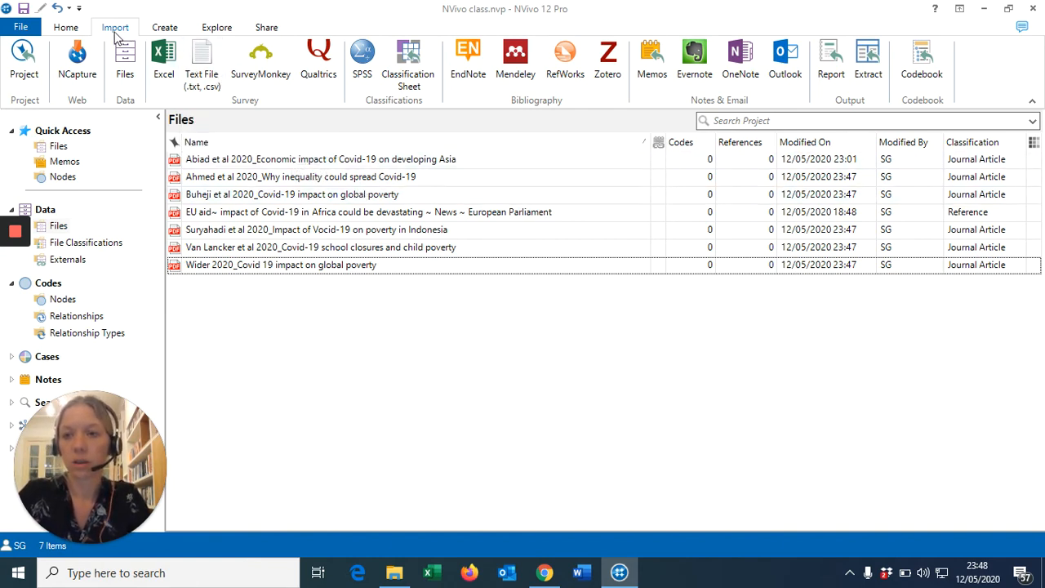
Start an NCapture import and set the user's Downloads folder as the capture location
click(77, 72)
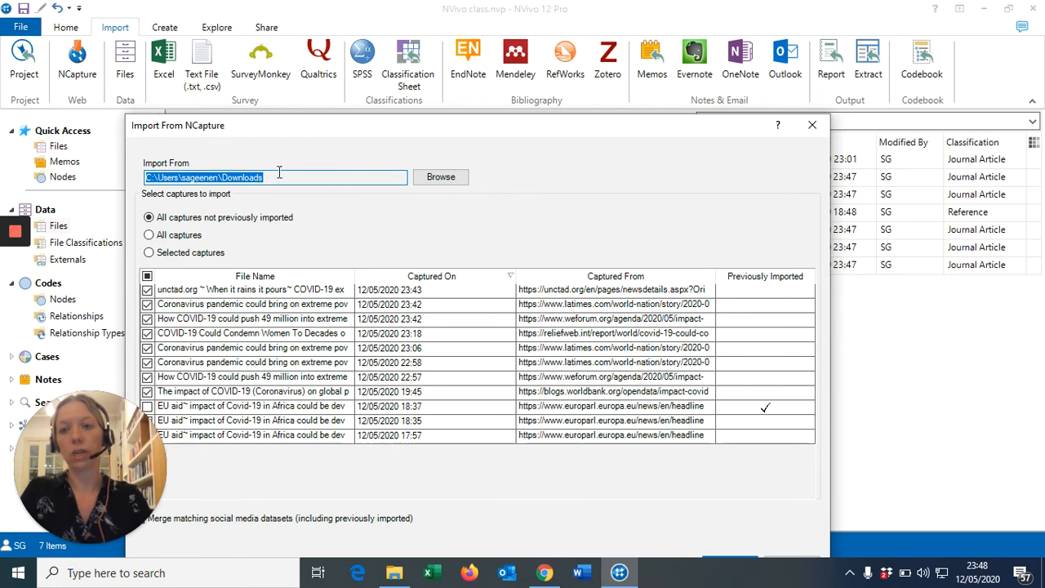
click(435, 180)
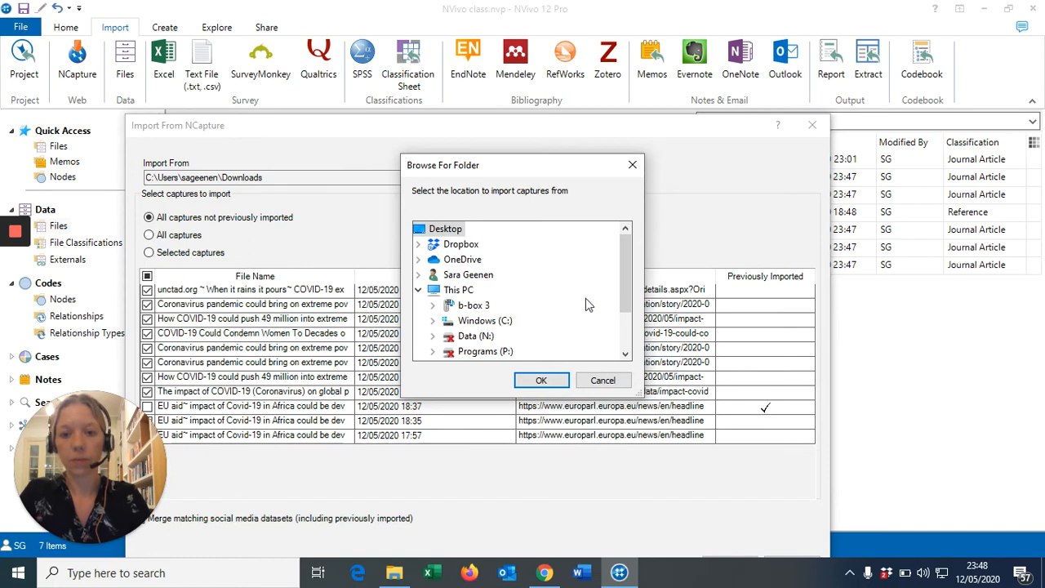
click(432, 320)
drag(626, 283, 626, 303)
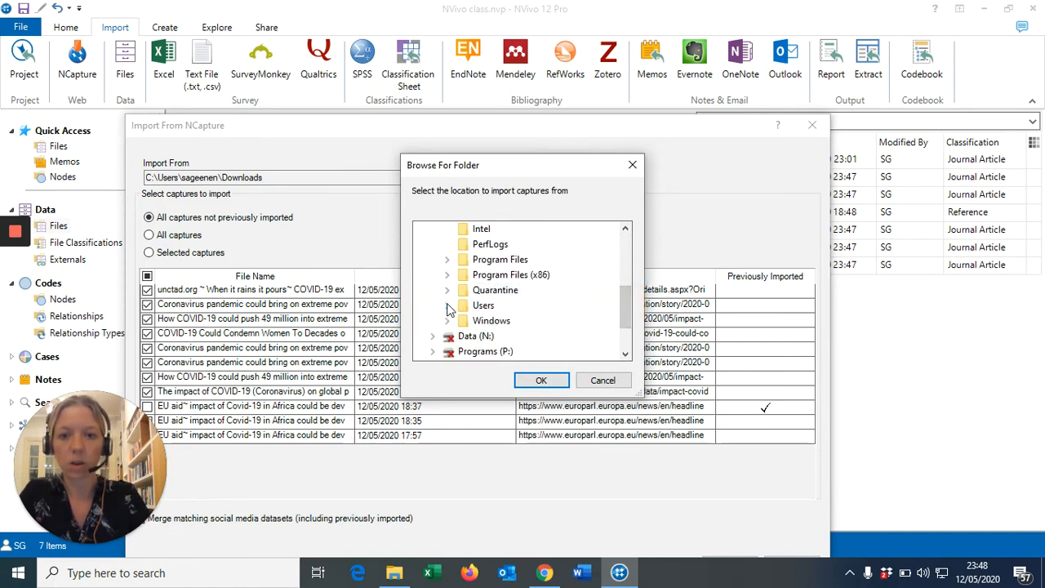
click(447, 306)
click(462, 322)
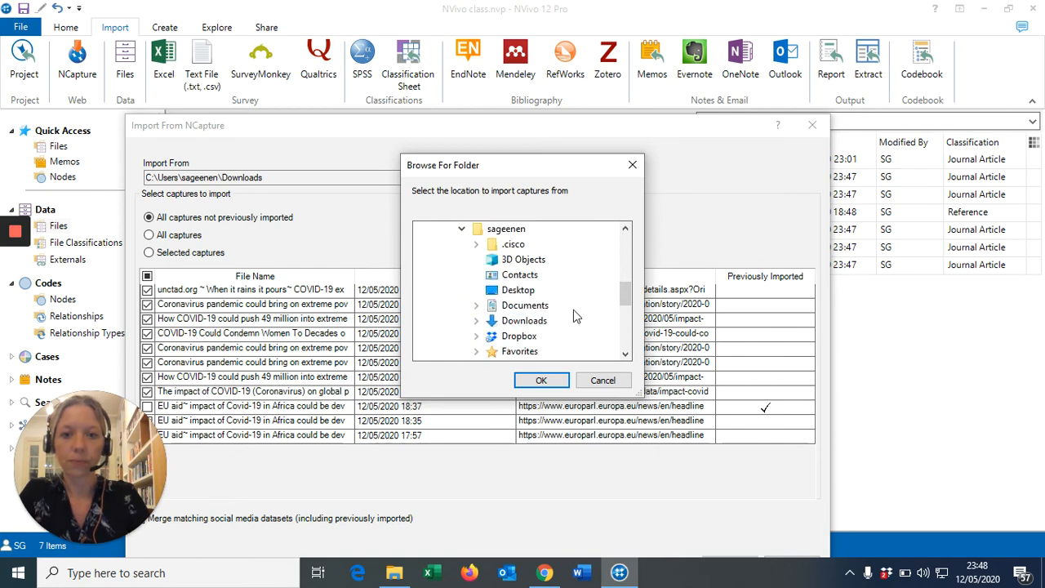
click(517, 322)
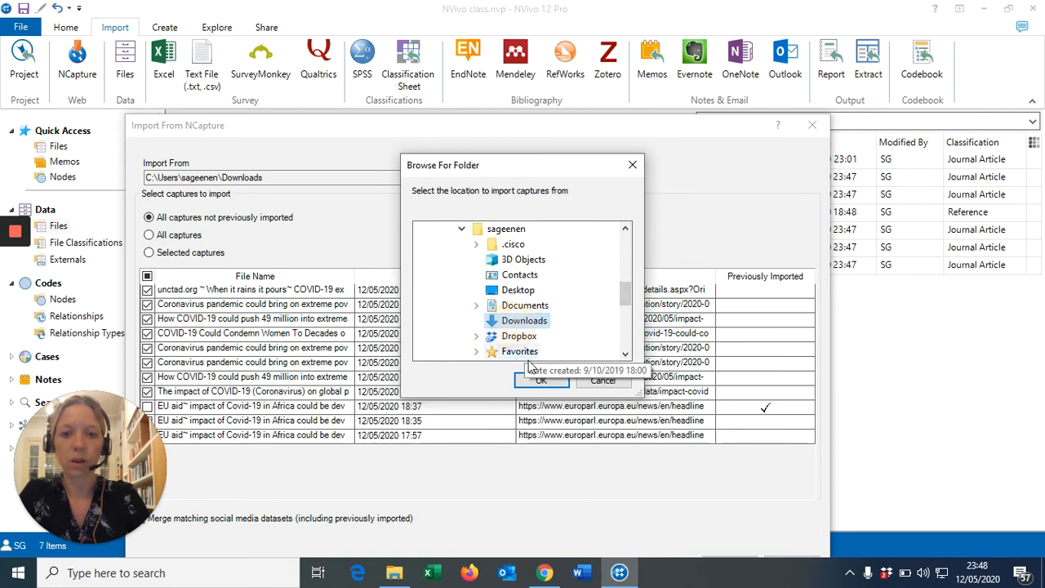
click(541, 381)
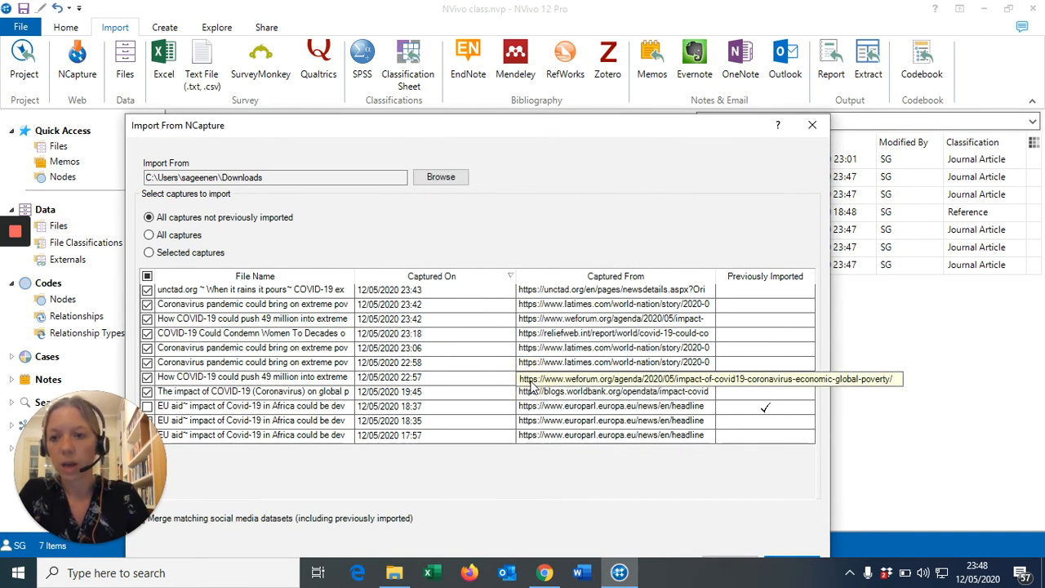
Tick only the unctad.org, Los Angeles Times and World Economic Forum captures and import them
drag(696, 122, 756, 28)
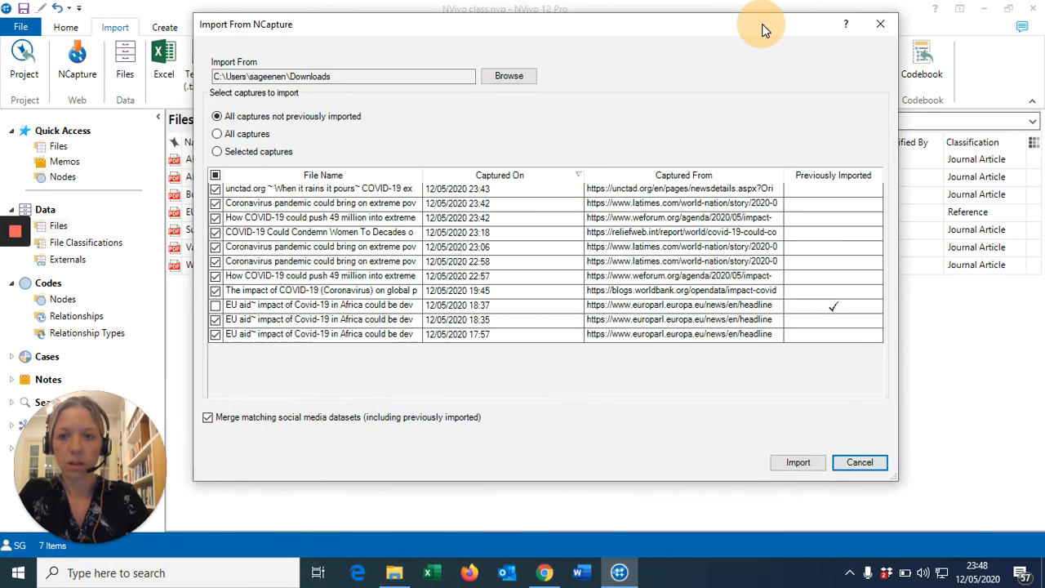
click(216, 176)
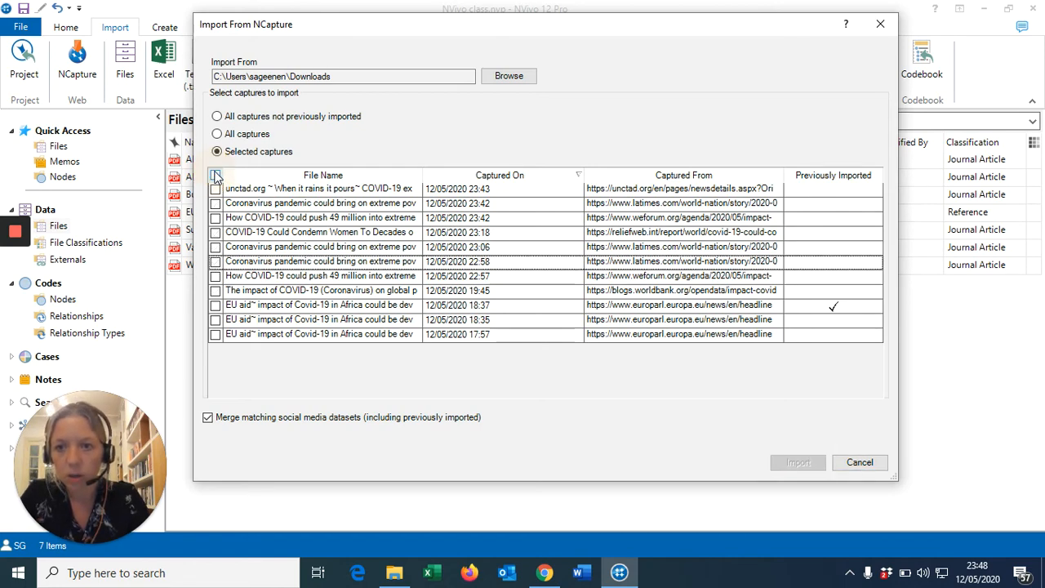
click(215, 189)
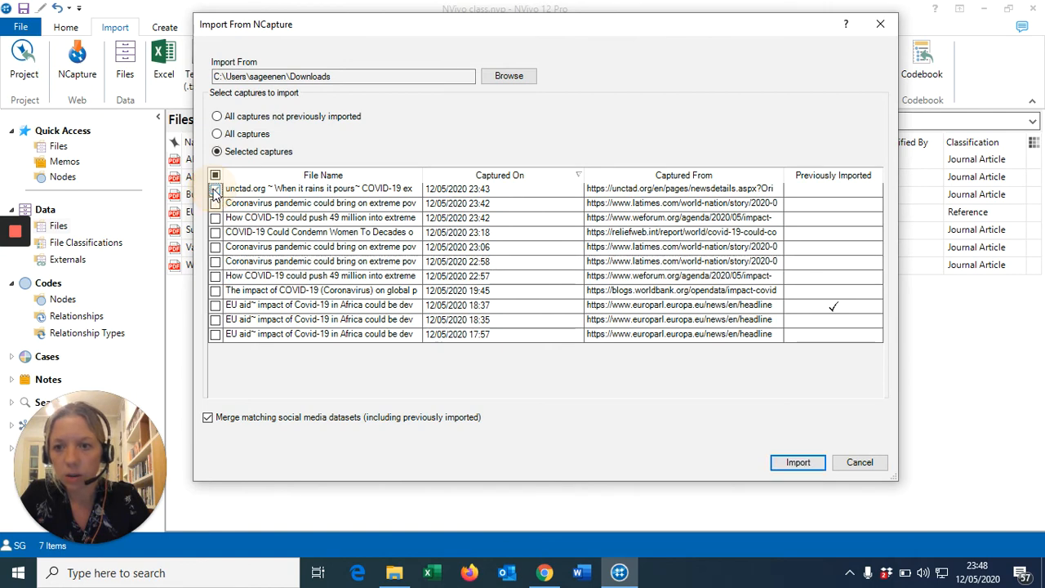
click(215, 204)
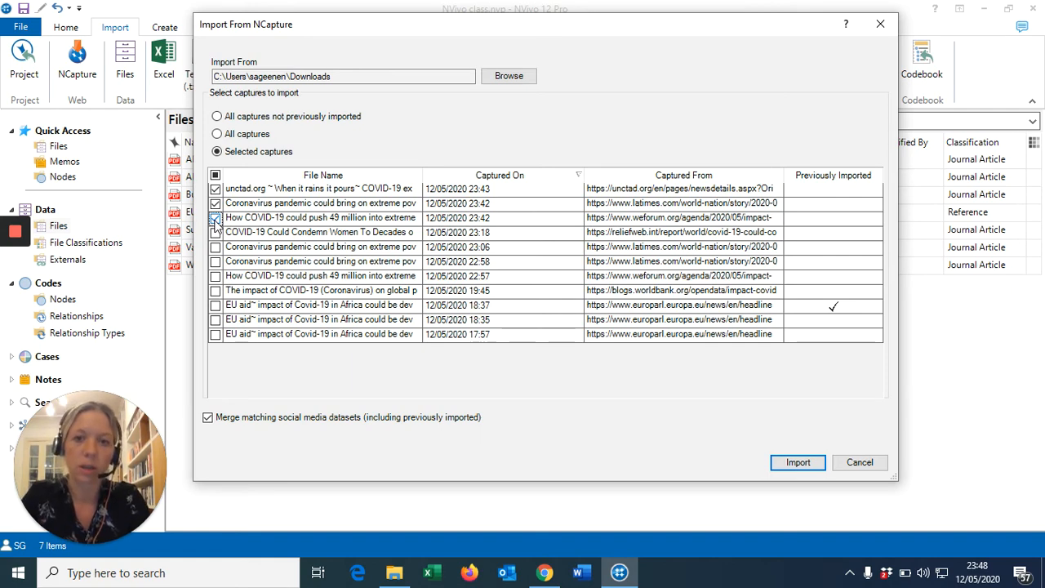
click(214, 218)
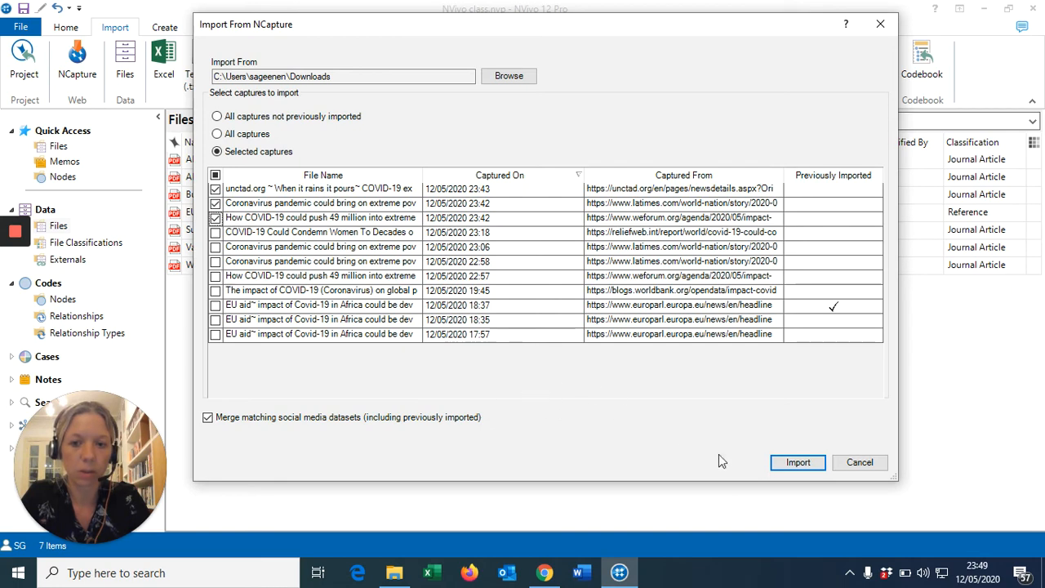
click(792, 462)
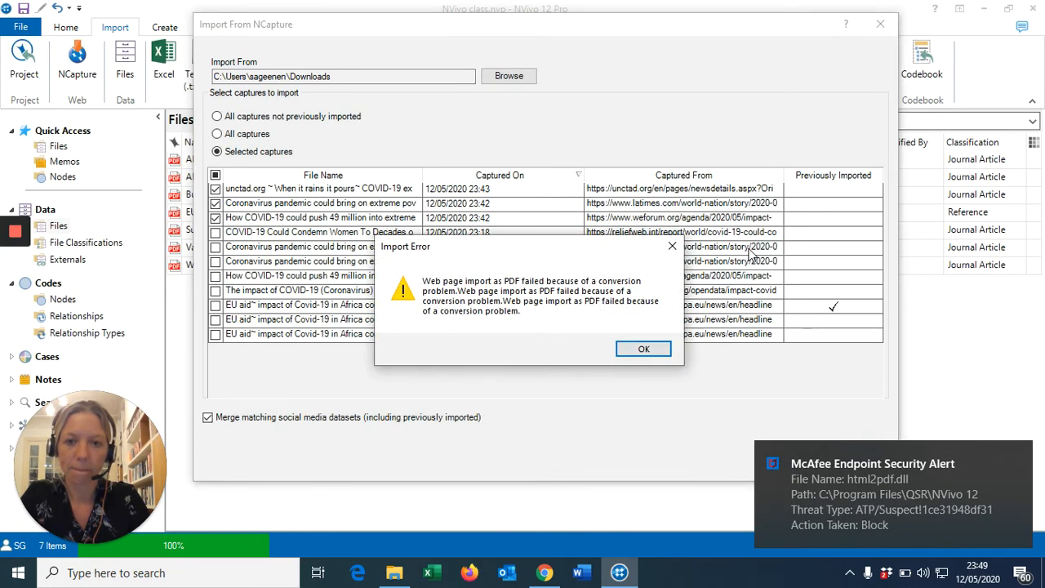
Dismiss the import error and the McAfee security alert
click(643, 349)
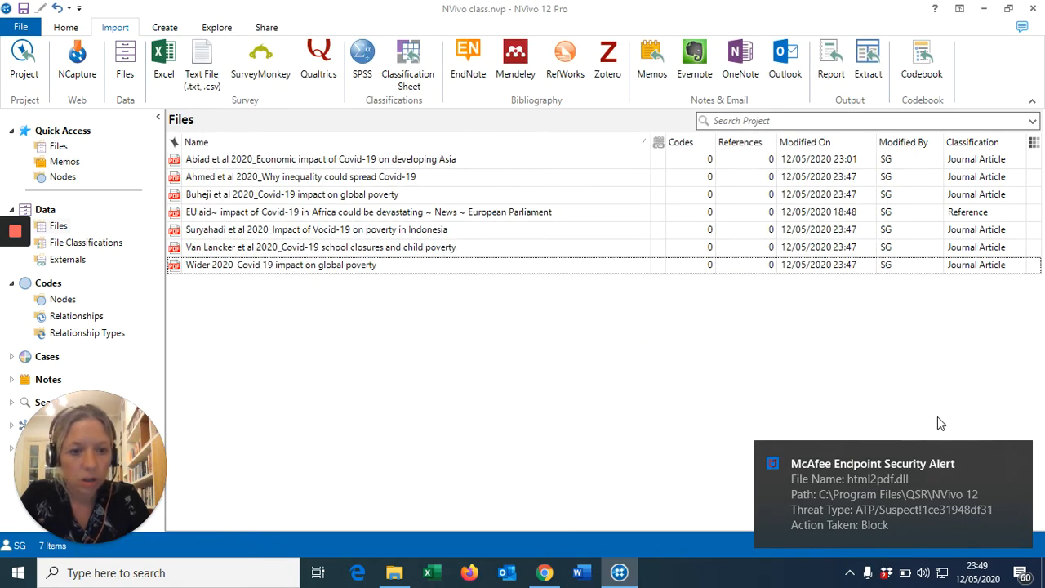
mouse_move(976, 442)
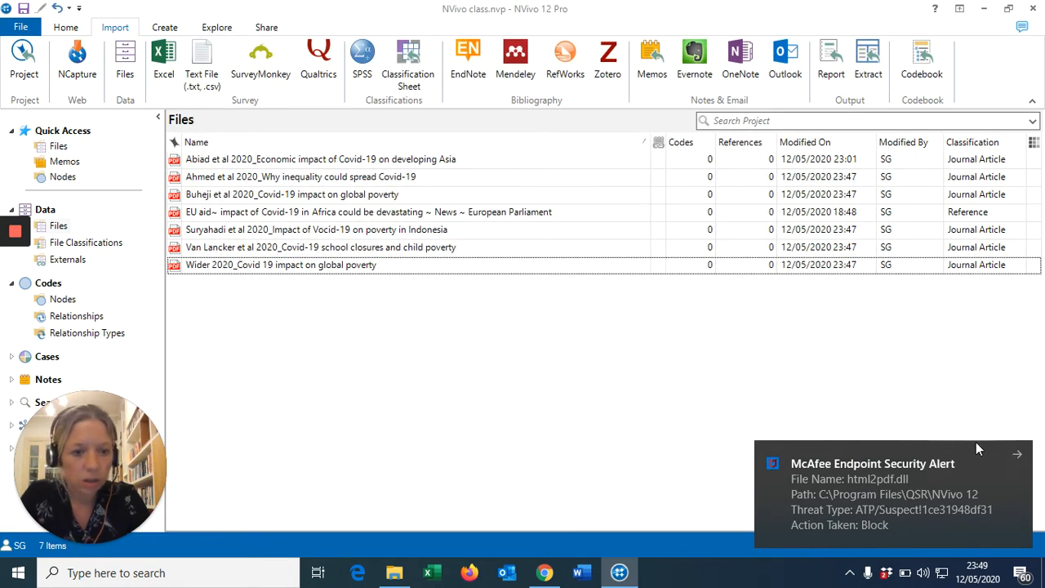
click(1018, 460)
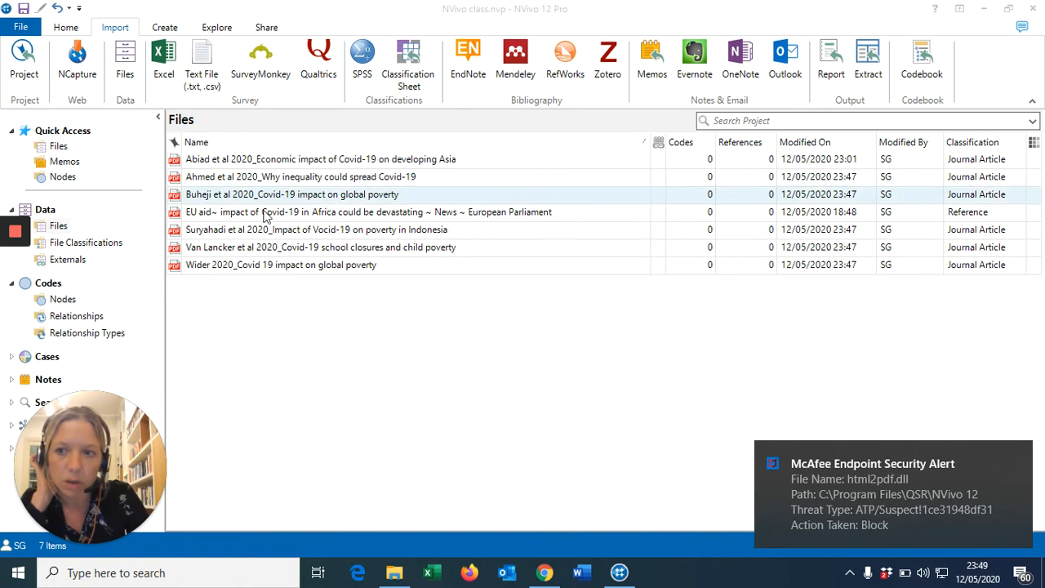
Re-import only the unctad.org, Los Angeles Times and World Economic Forum captures
mouse_move(11, 276)
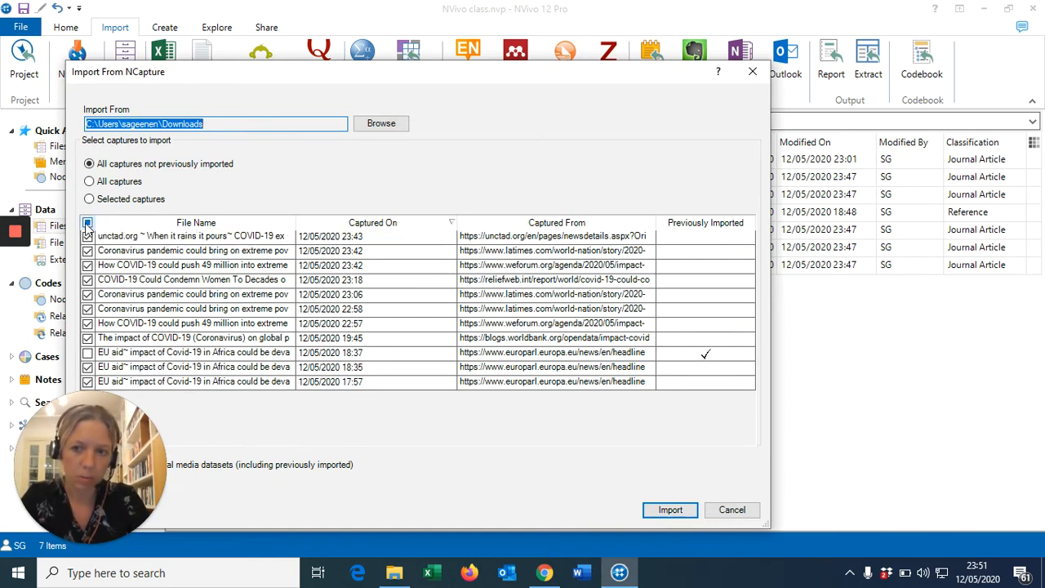
click(87, 223)
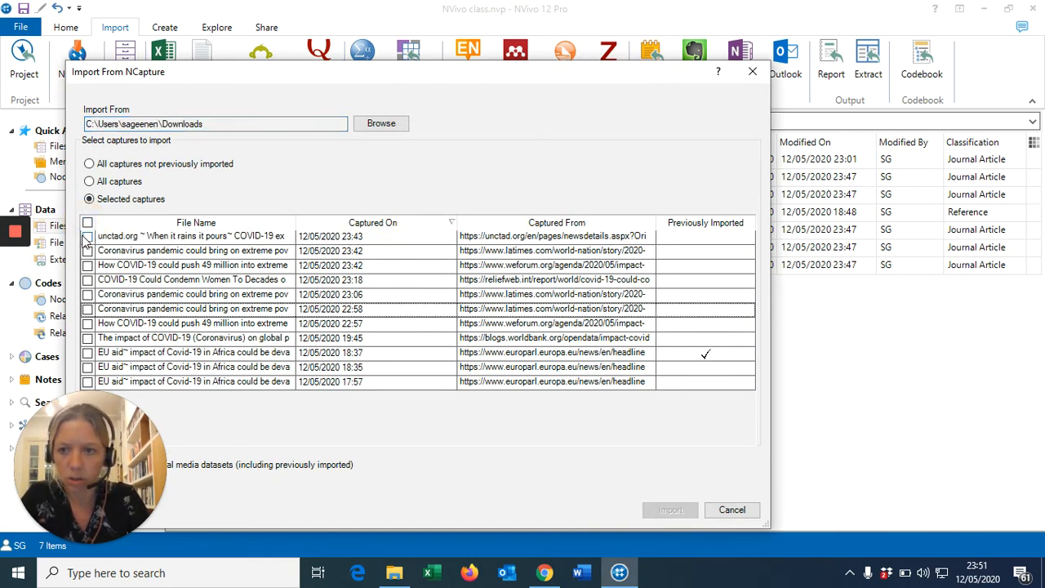
click(88, 236)
click(87, 251)
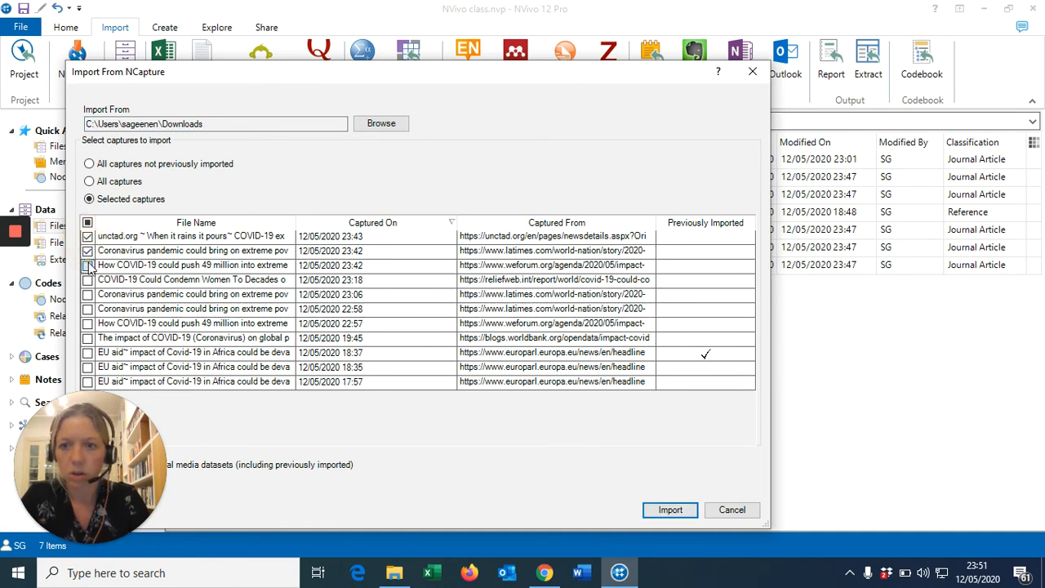
click(88, 265)
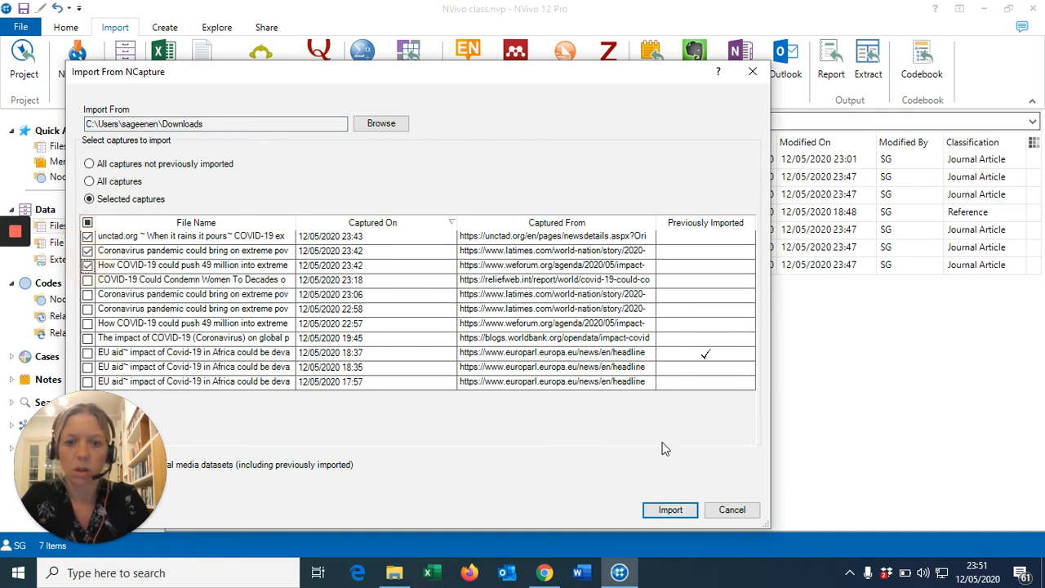
click(669, 510)
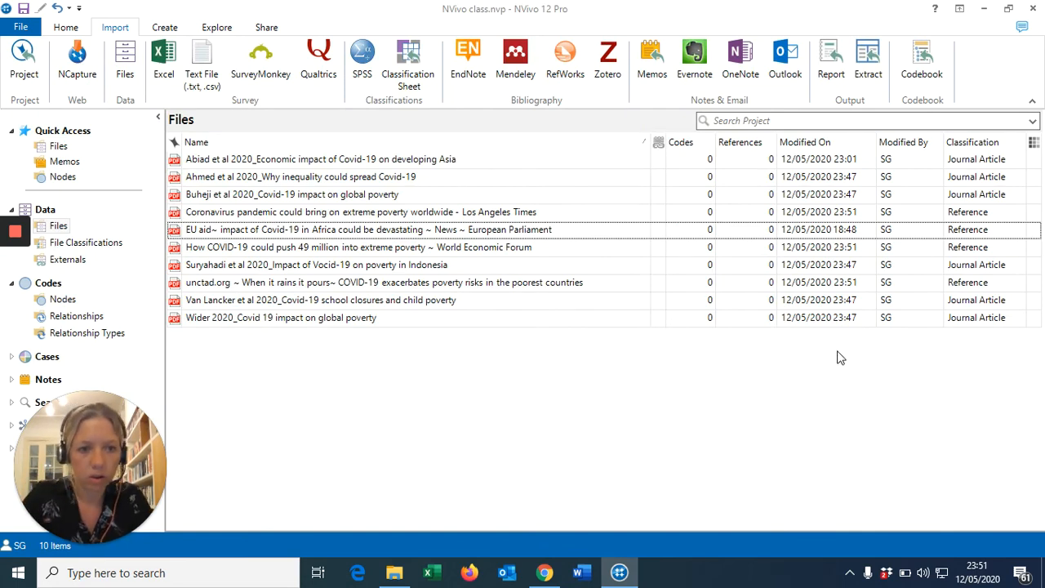
Set the Los Angeles Times page's classification to Newspaper Article, then check the unctad.org and WEF files
click(535, 214)
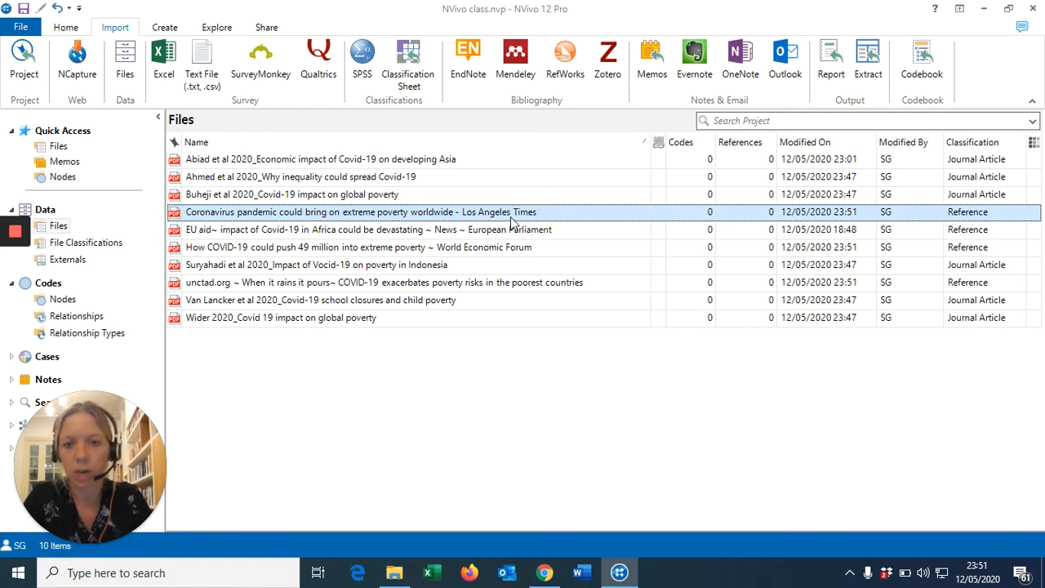
right_click(481, 213)
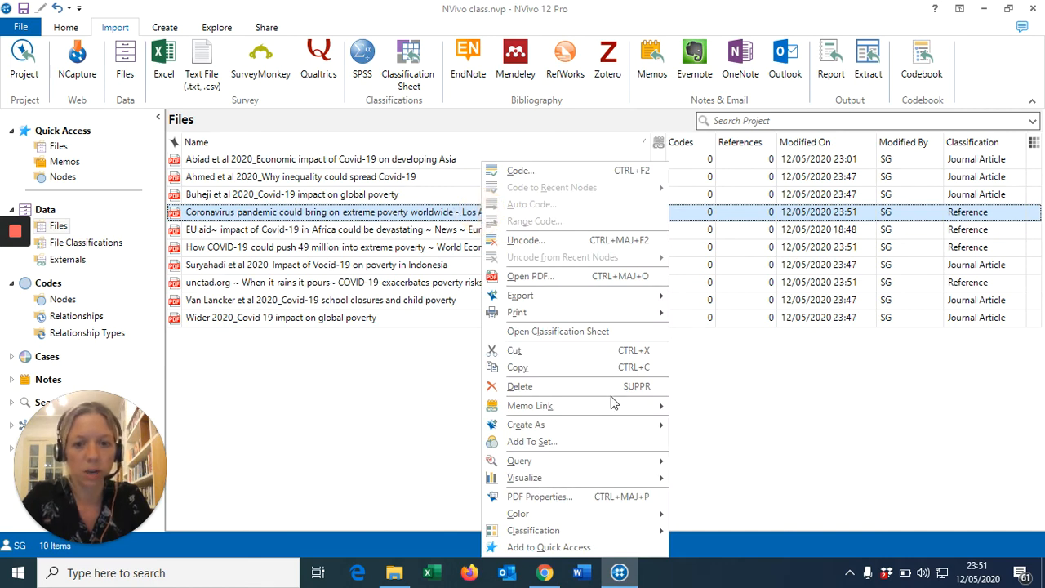
mouse_move(614, 535)
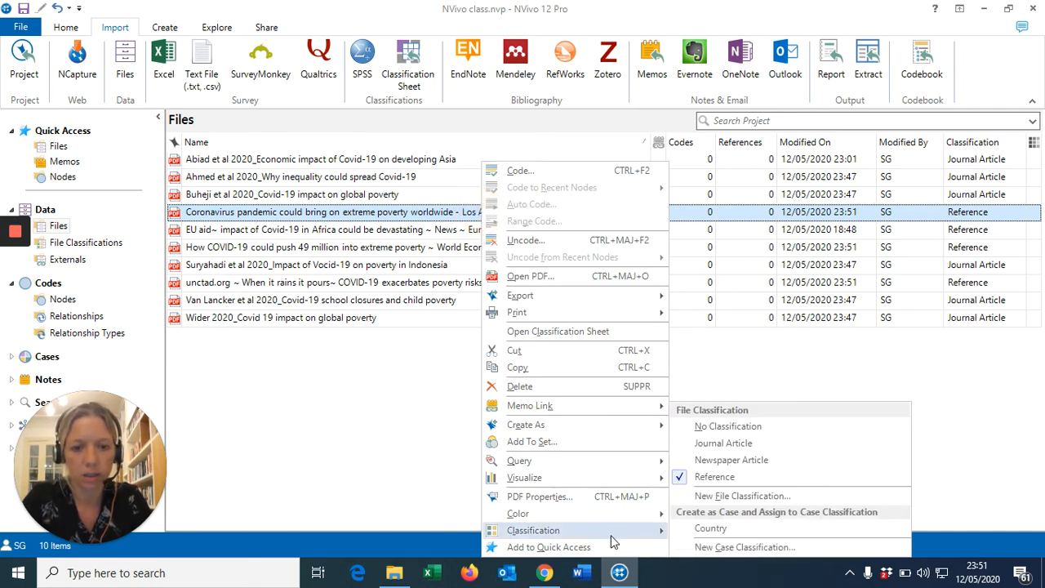
click(713, 463)
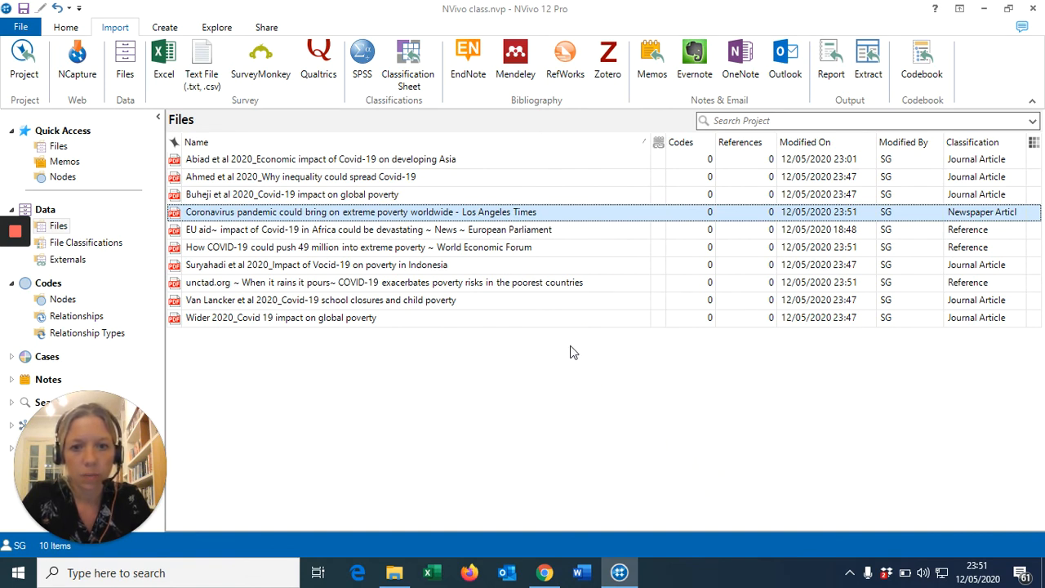
click(513, 282)
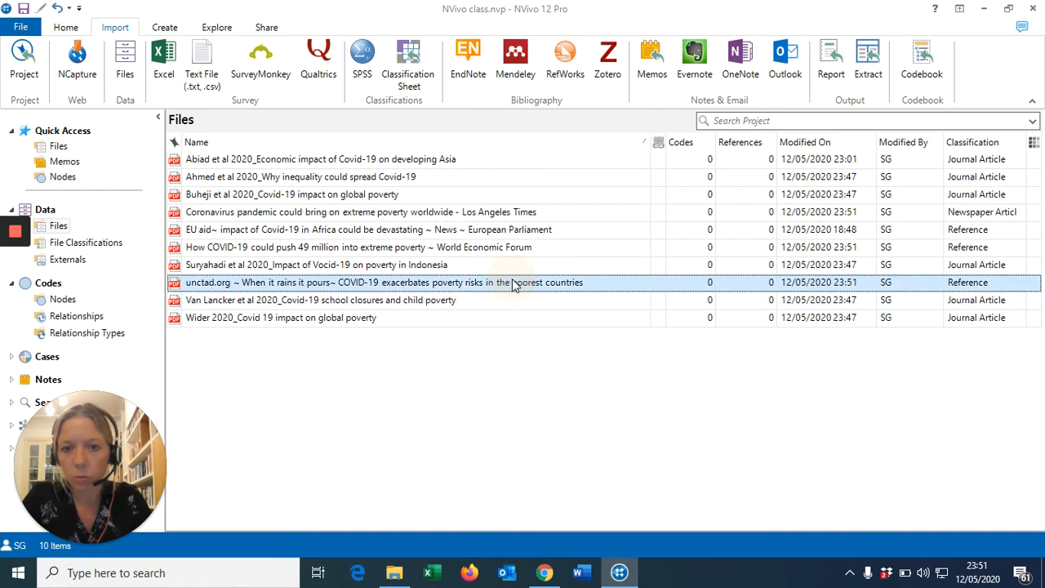
click(496, 249)
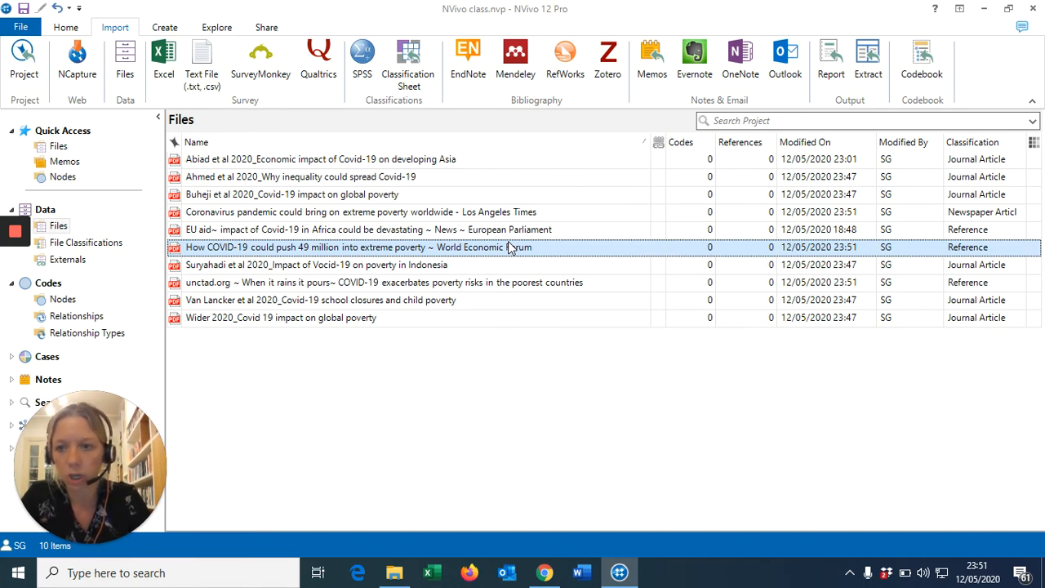
Add a new folder named 'Journal article' under Data > Files and open it
click(62, 230)
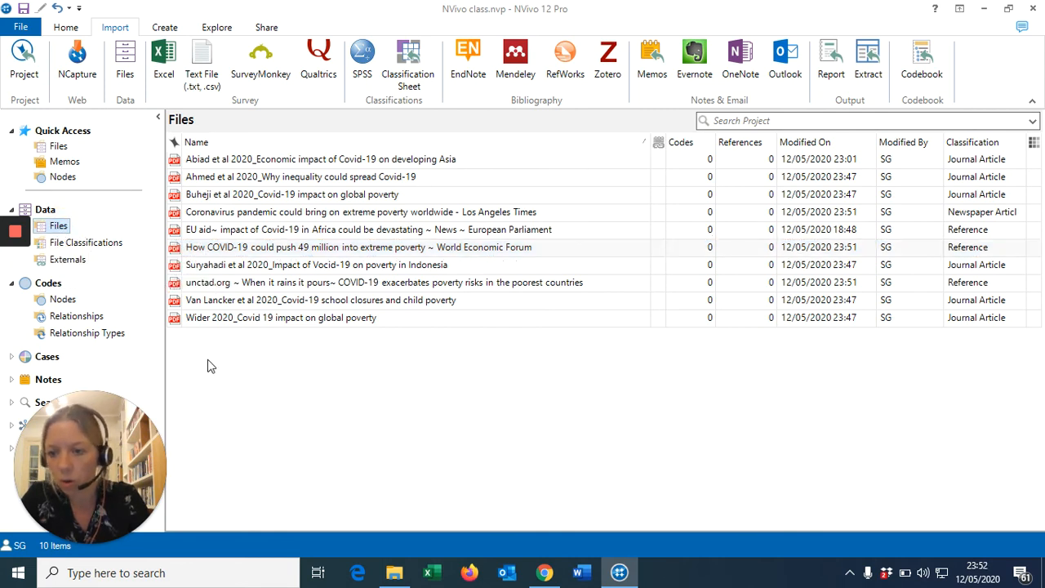
right_click(61, 229)
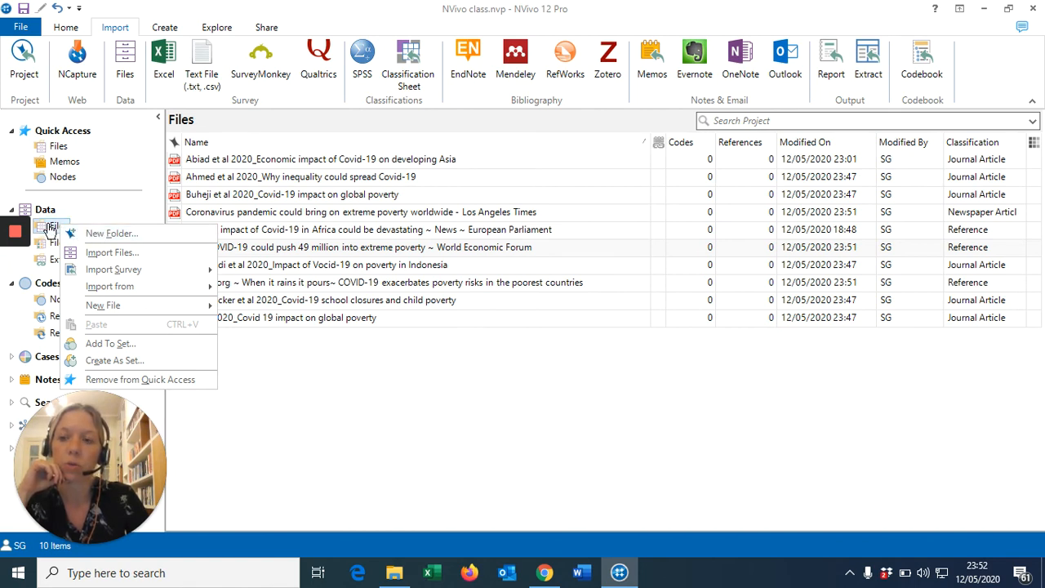
click(111, 234)
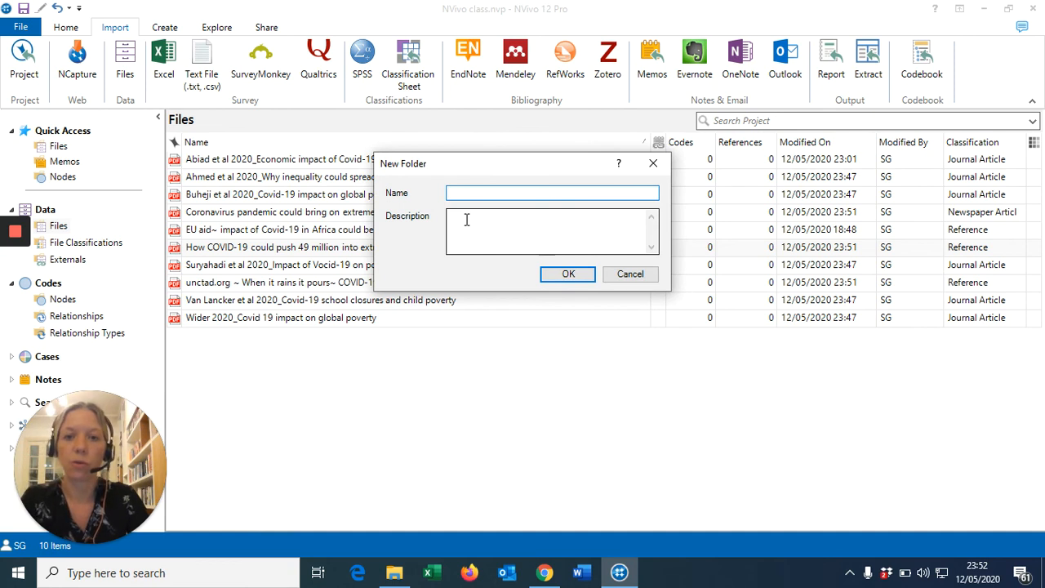
text(J)
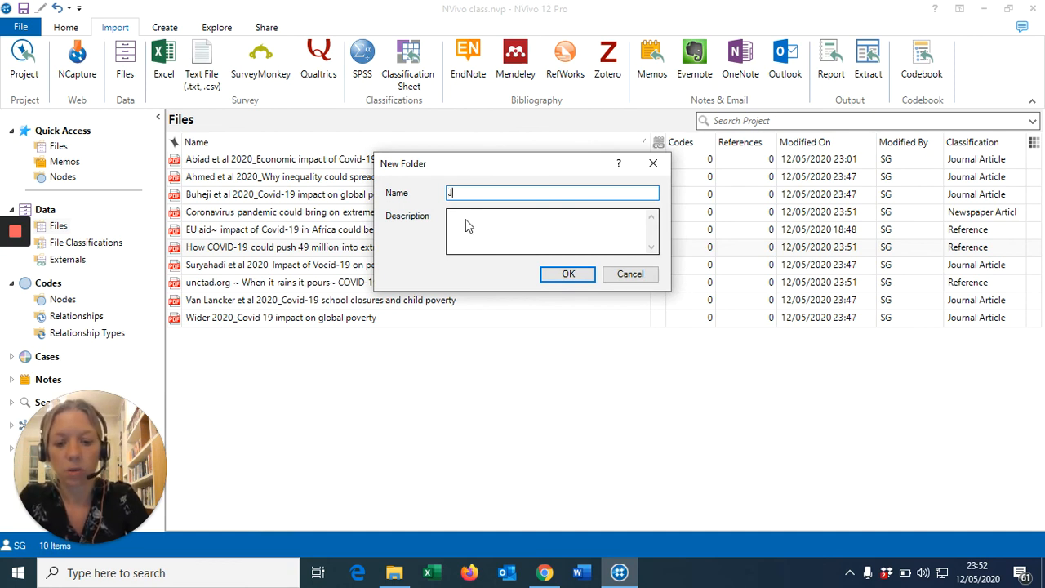
text(ournal a)
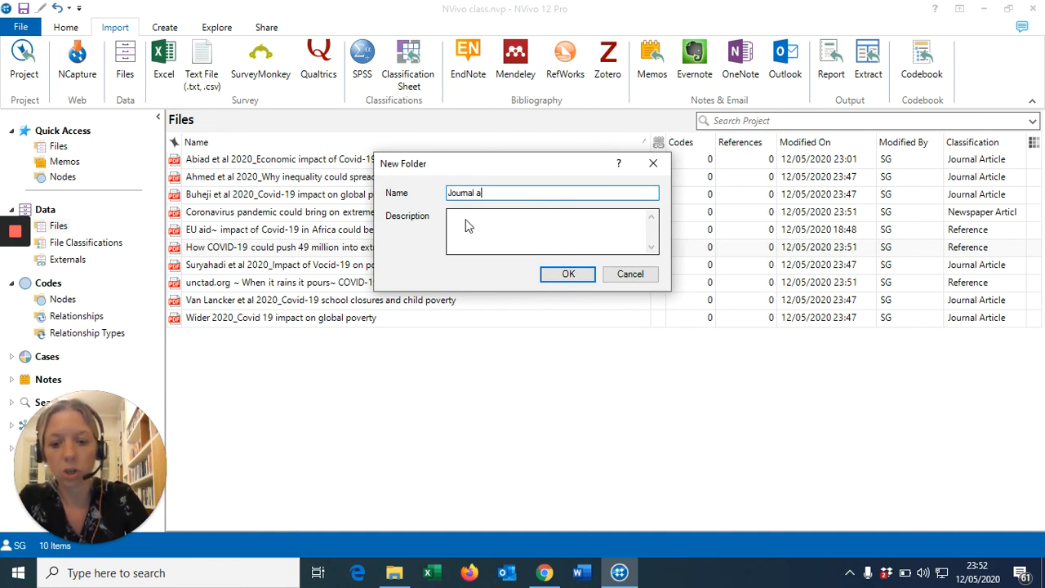
text(rticle)
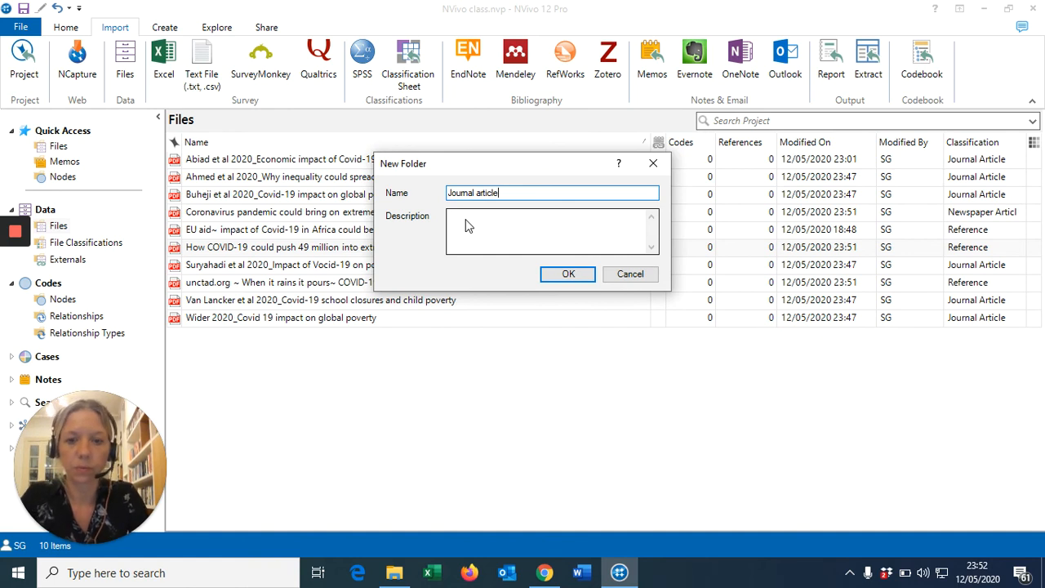
click(568, 275)
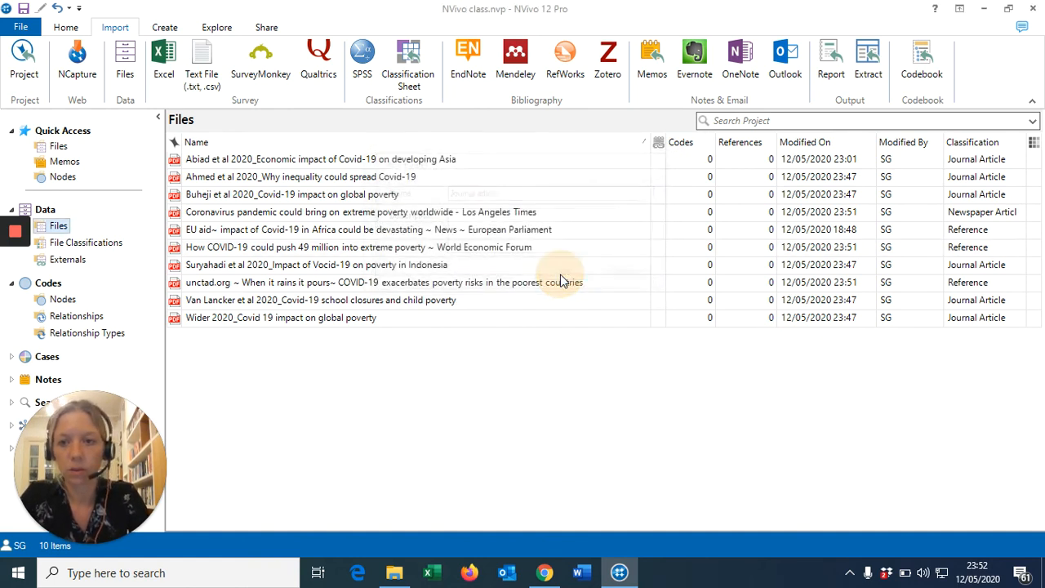
click(98, 245)
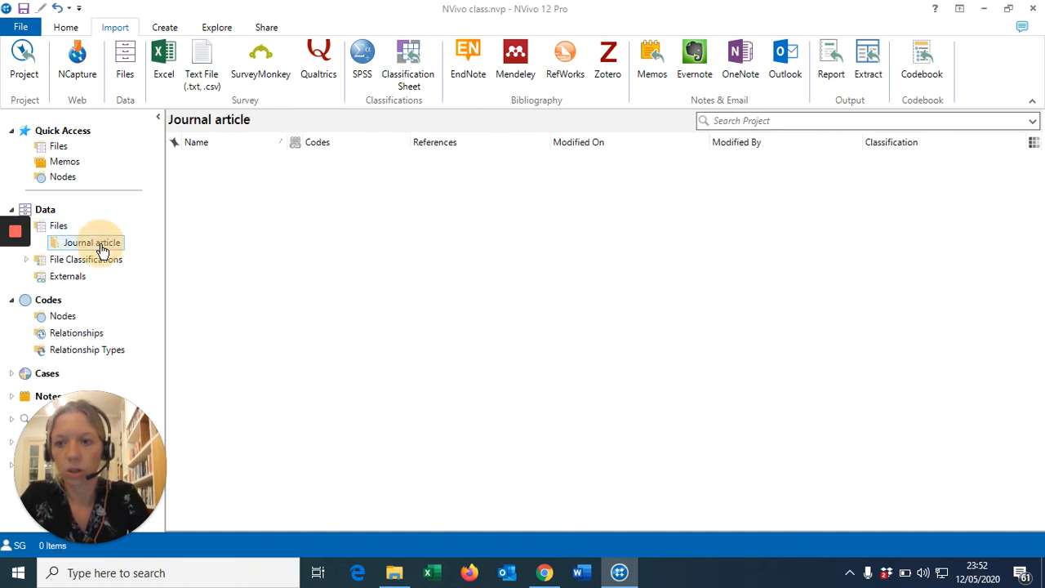
Drag the Abiad, Ahmed, Buheji, Suryahadi, Van Lancker and Wider 2020 PDFs into the Journal article folder
click(58, 225)
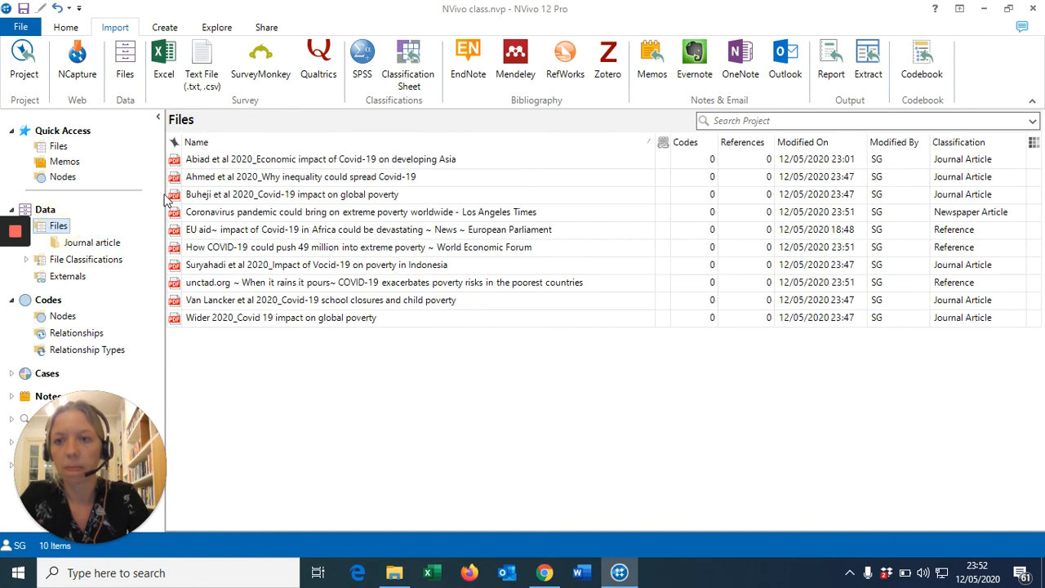
click(275, 163)
ctrl+click(297, 178)
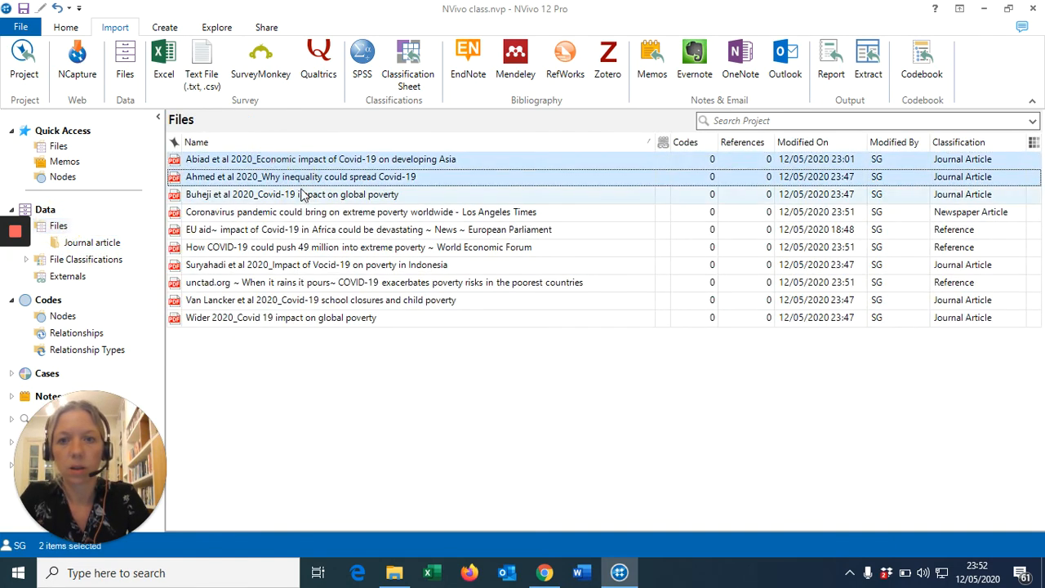
ctrl+click(311, 196)
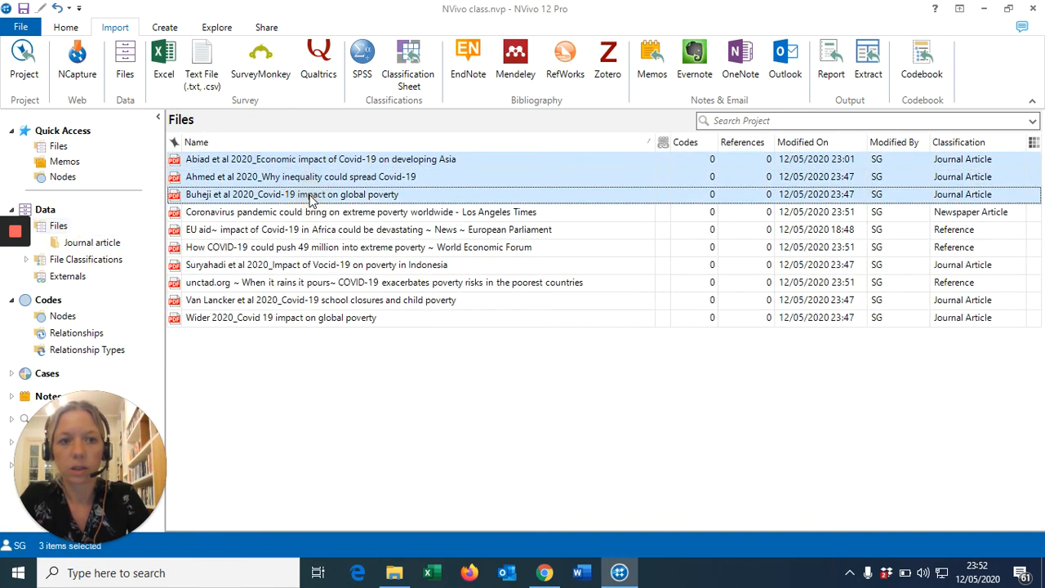
ctrl+click(319, 266)
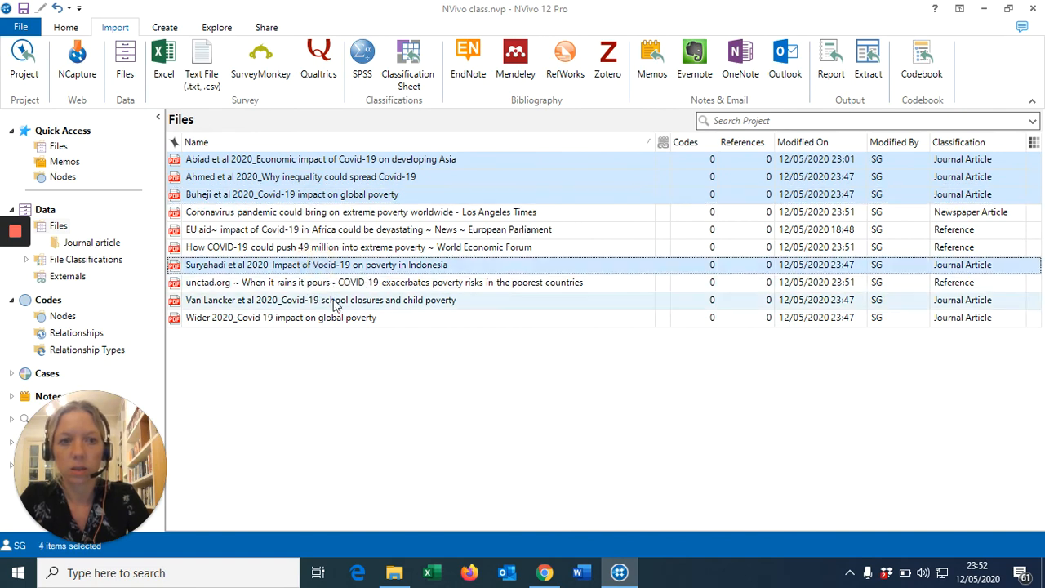
ctrl+click(327, 301)
ctrl+click(332, 319)
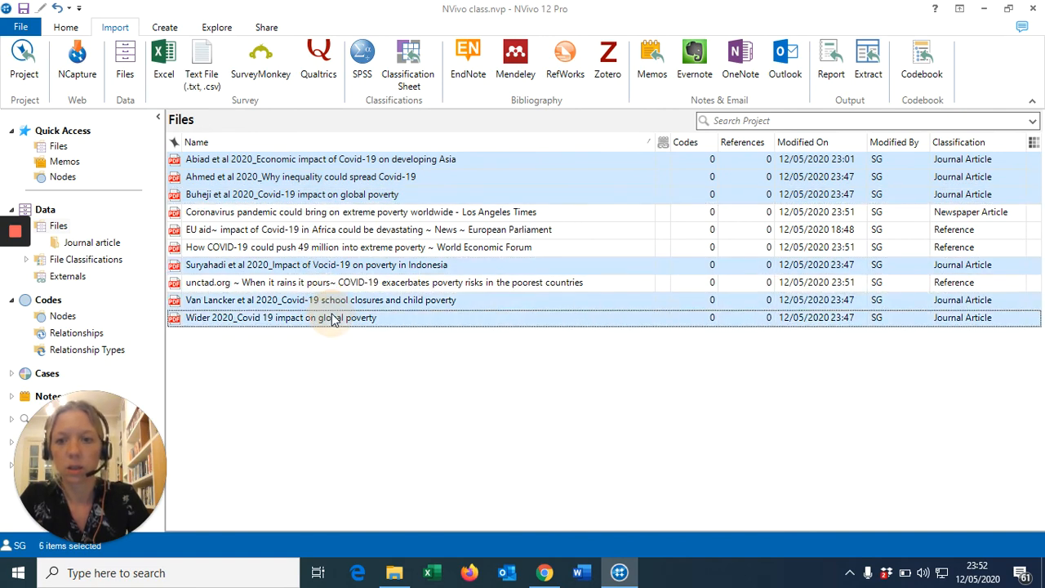
drag(310, 181, 71, 249)
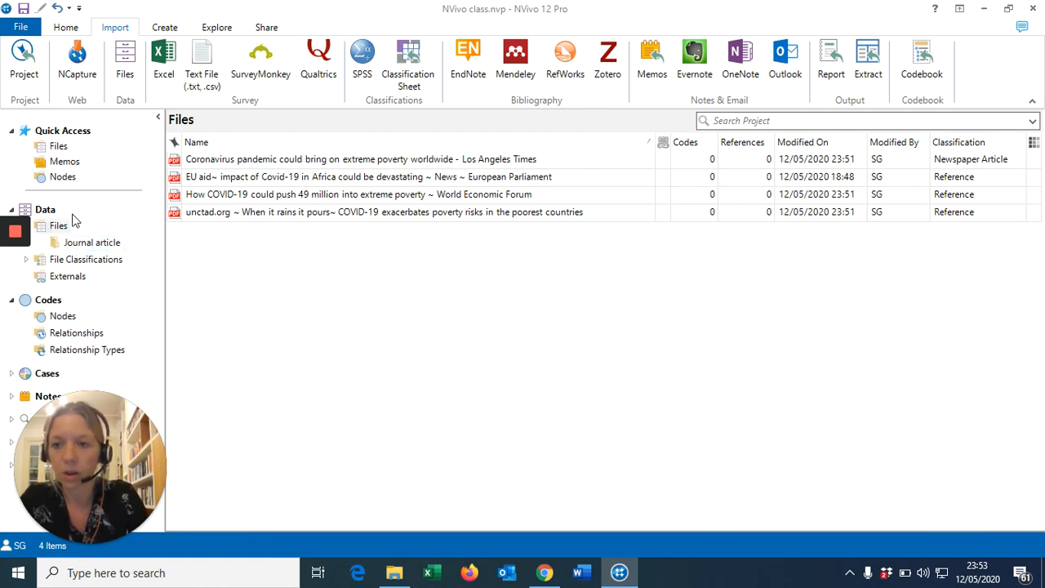
click(54, 226)
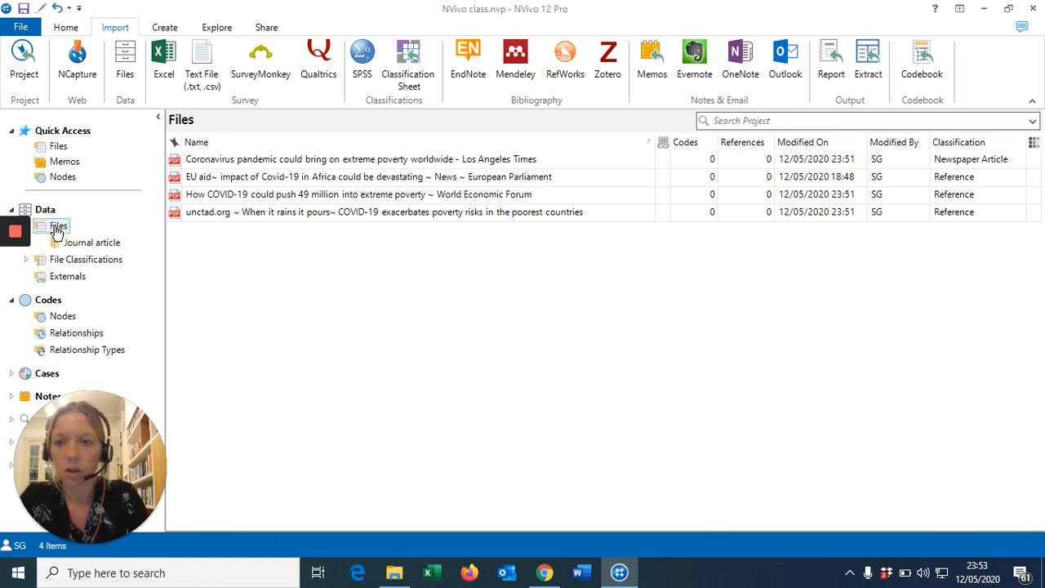
click(84, 245)
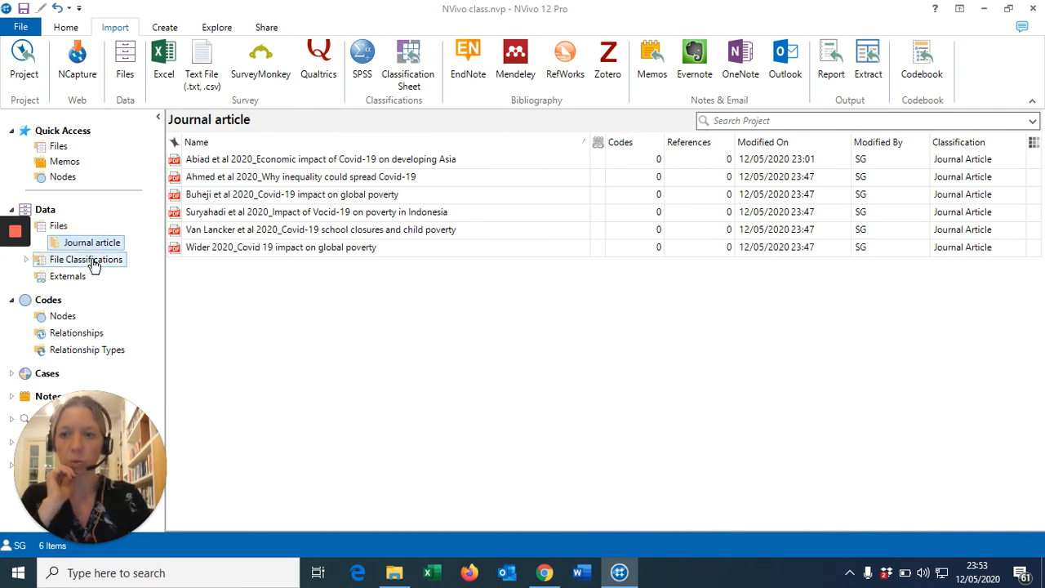
click(93, 261)
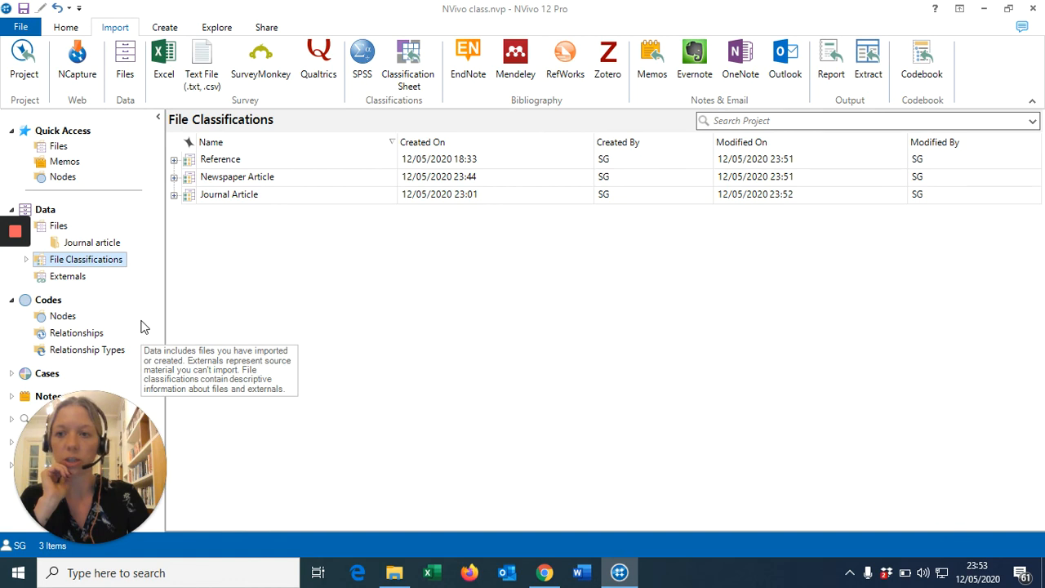
click(65, 227)
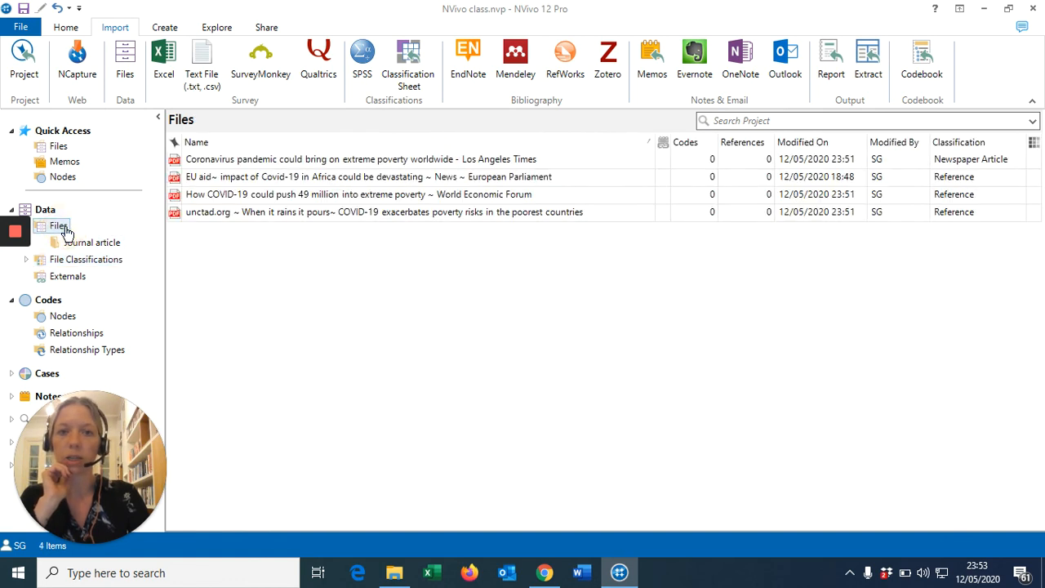